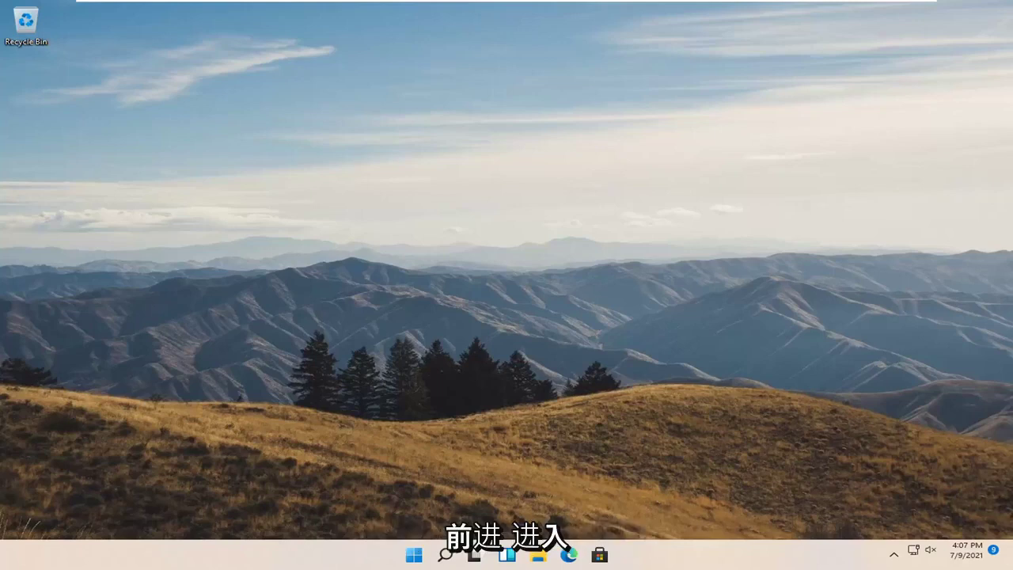
Search Windows for 'group policy' and open the Edit group policy result.
{"action": "left_click", "coordinate": [445, 554]}
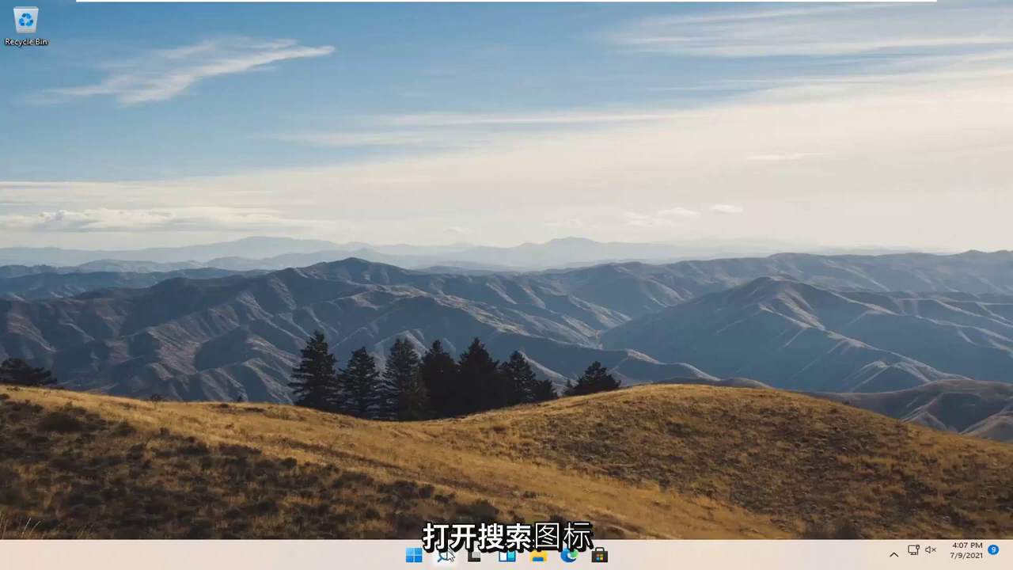
{"action": "type", "text": "group policy"}
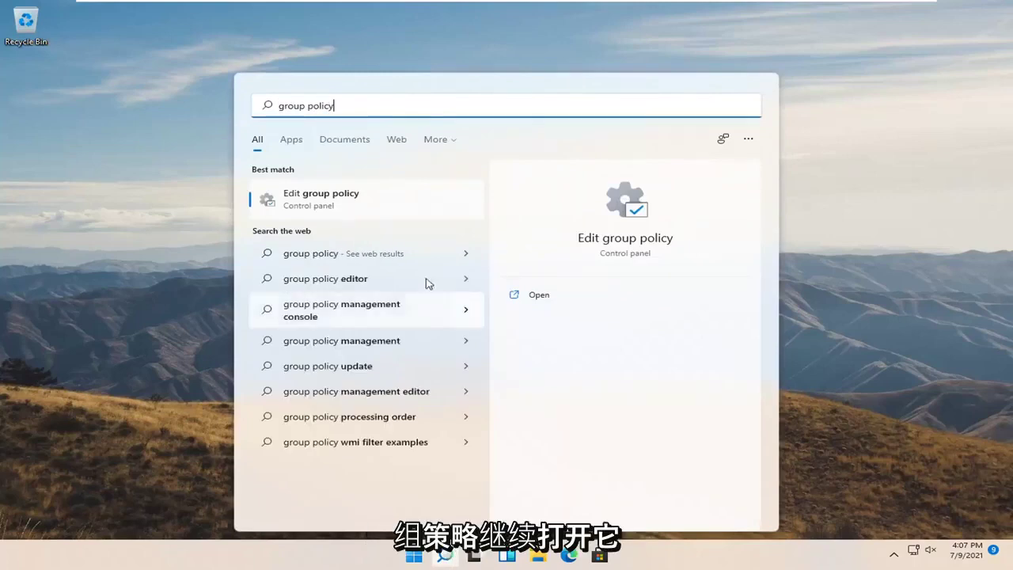
{"action": "left_click", "coordinate": [324, 202]}
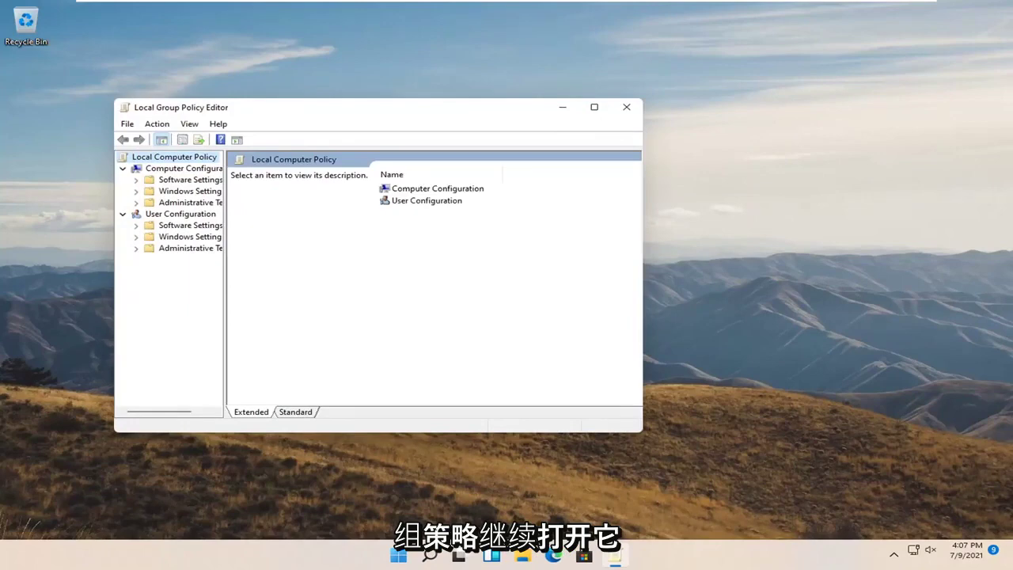
Maximize the editor, widen the tree, and expand Administrative Templates > Windows Components > BitLocker > Operating System Drives.
{"action": "left_click", "coordinate": [593, 107]}
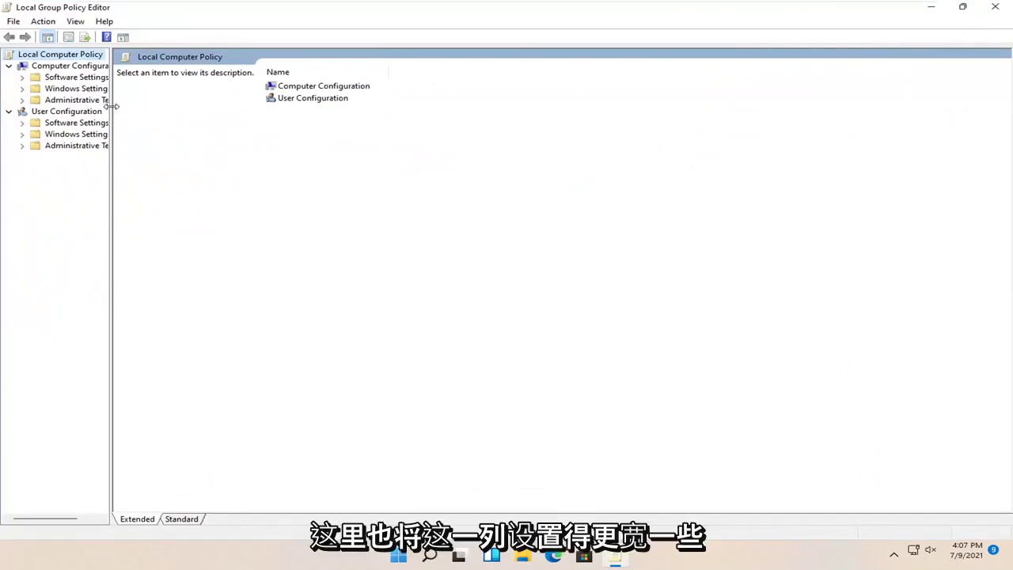
{"action": "left_click_drag", "start_coordinate": [112, 107], "coordinate": [193, 108]}
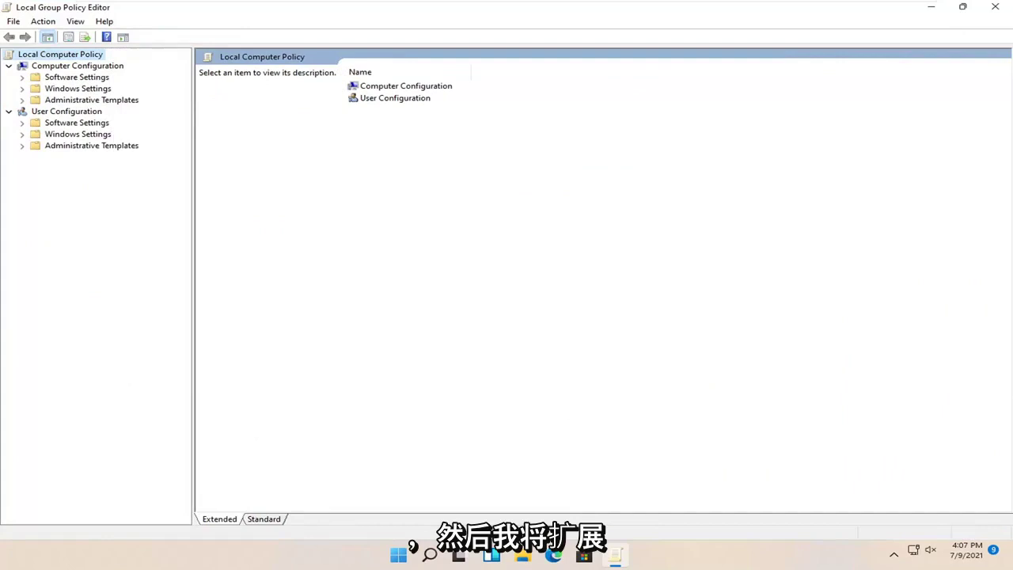
{"action": "left_click", "coordinate": [82, 100]}
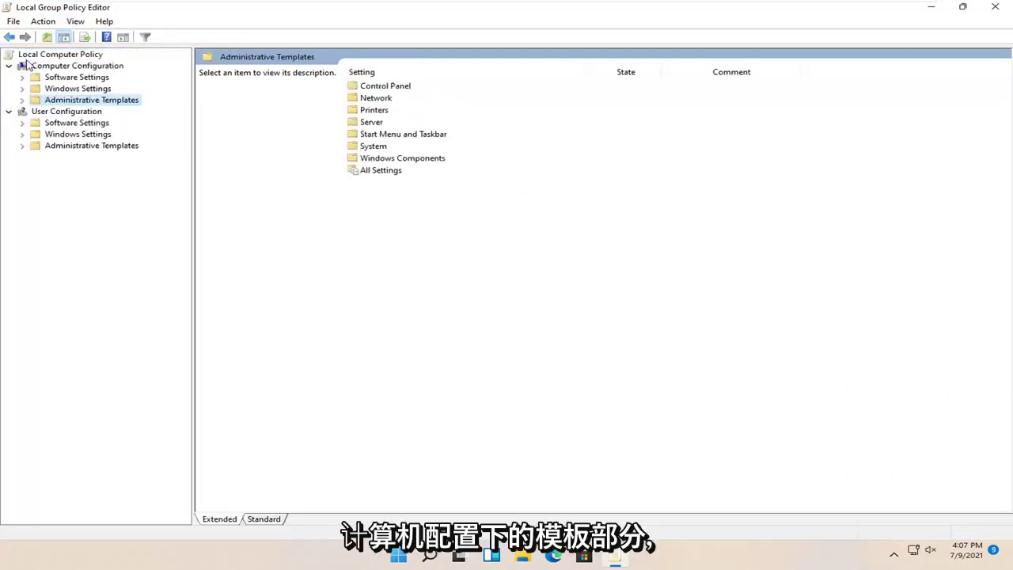
{"action": "double_click", "coordinate": [79, 103]}
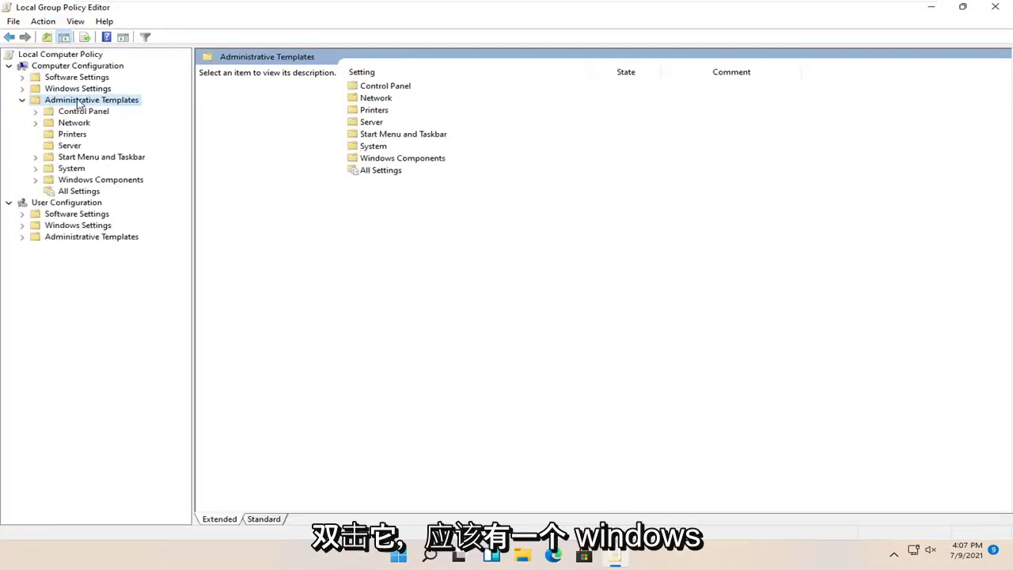
{"action": "double_click", "coordinate": [79, 180]}
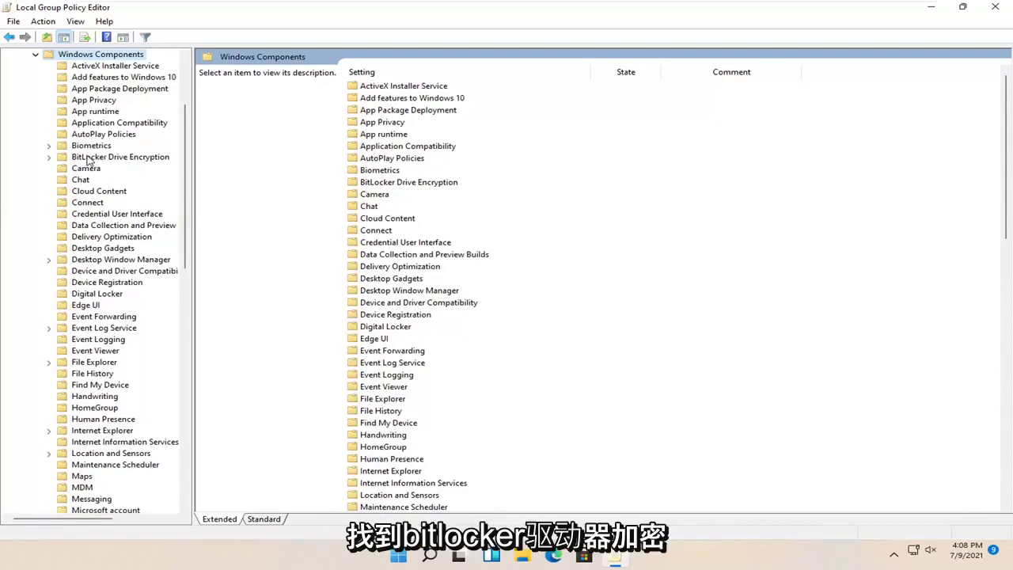
{"action": "double_click", "coordinate": [89, 158]}
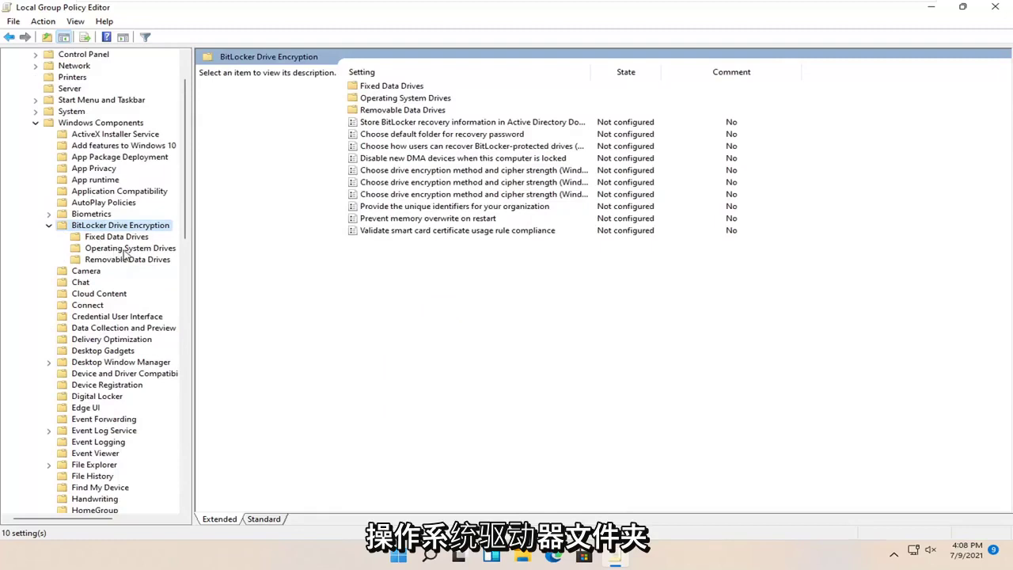
{"action": "left_click", "coordinate": [124, 252]}
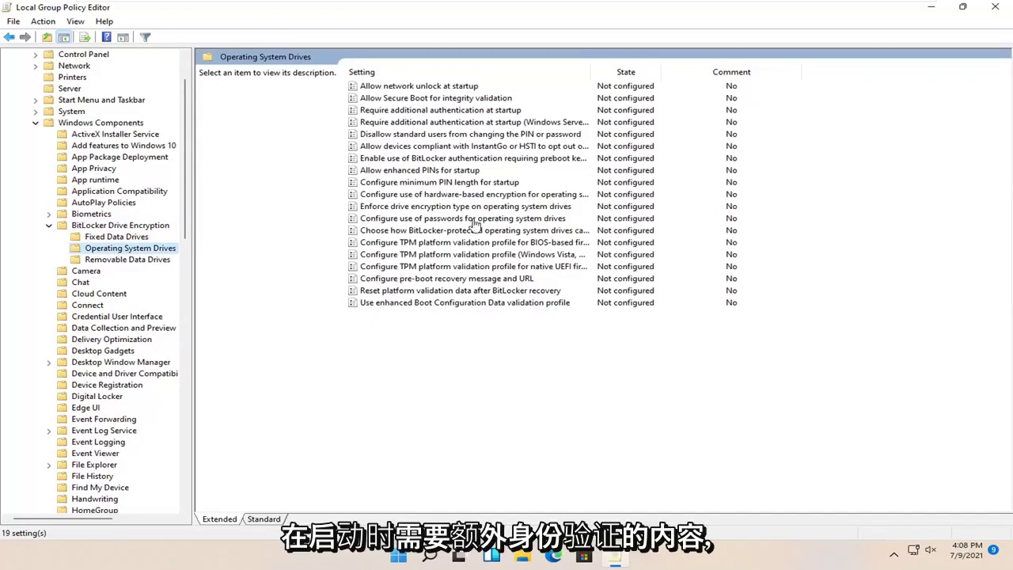
Open the 'Require additional authentication at startup' policy and read through its Help text.
{"action": "double_click", "coordinate": [451, 110]}
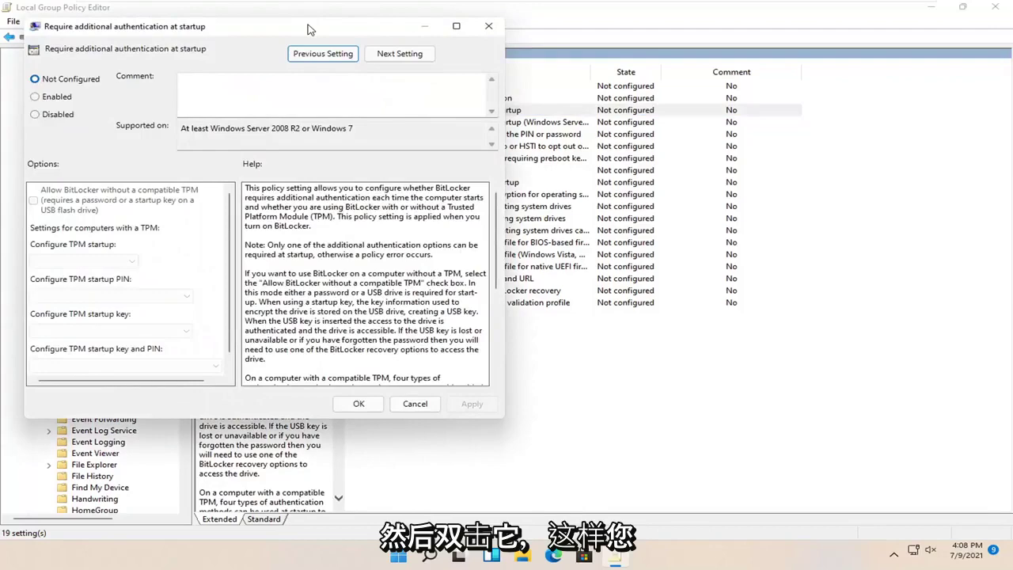
{"action": "left_click_drag", "start_coordinate": [313, 29], "coordinate": [574, 73]}
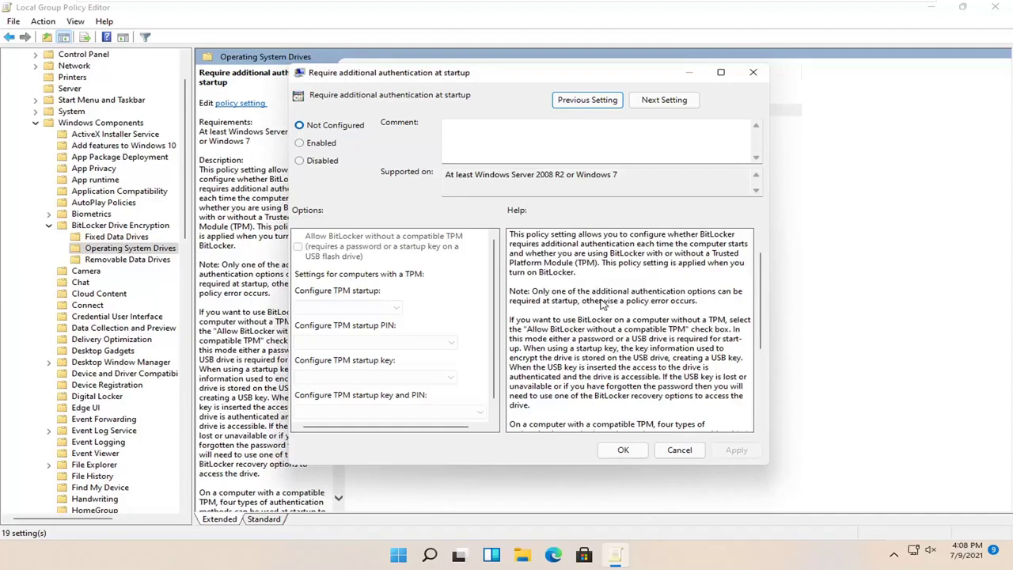
{"action": "scroll", "coordinate": [601, 300], "scroll_direction": "down", "scroll_amount": 1}
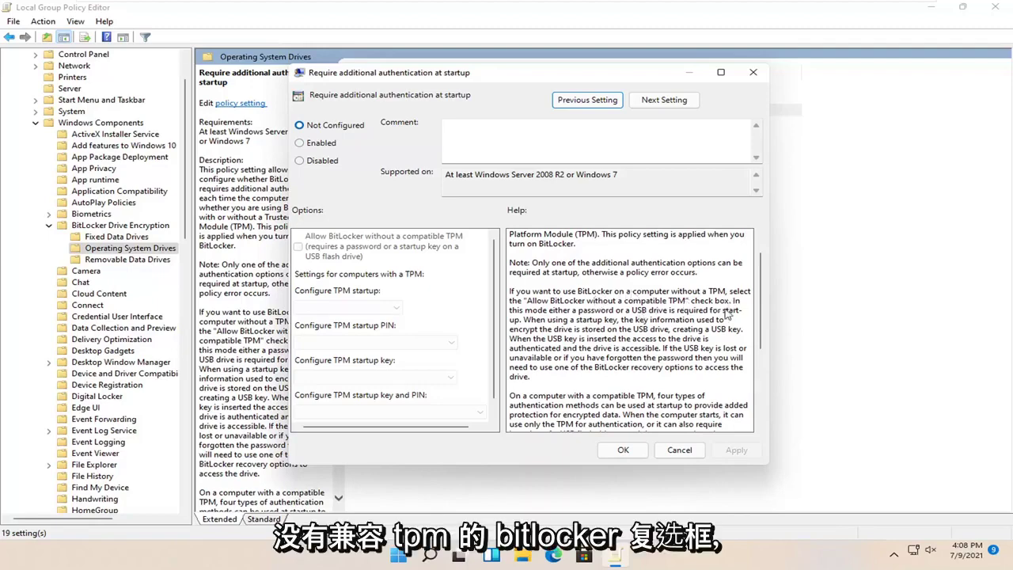
{"action": "scroll", "coordinate": [665, 305], "scroll_direction": "down", "scroll_amount": 5}
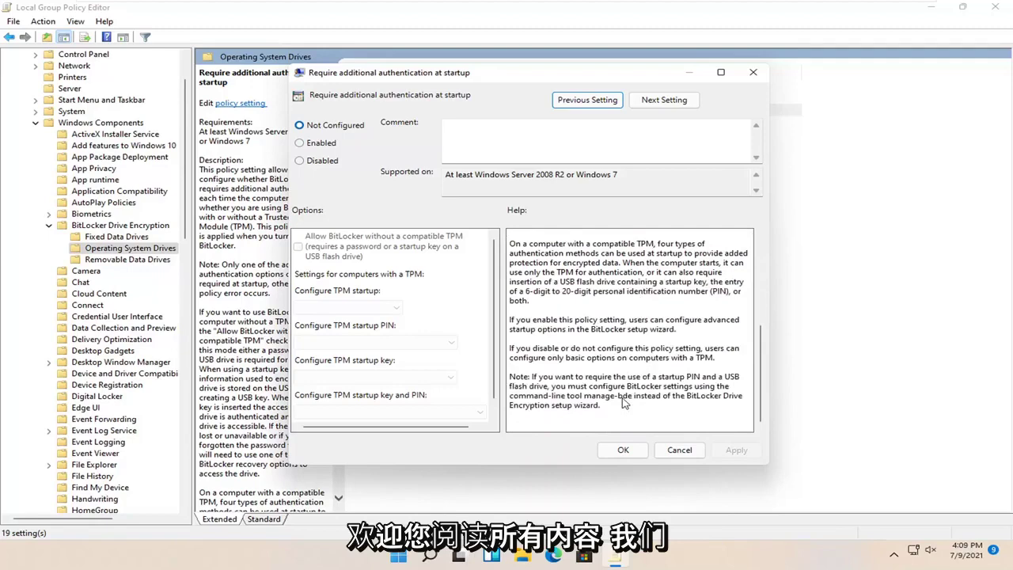
{"action": "scroll", "coordinate": [633, 342], "scroll_direction": "up", "scroll_amount": 5}
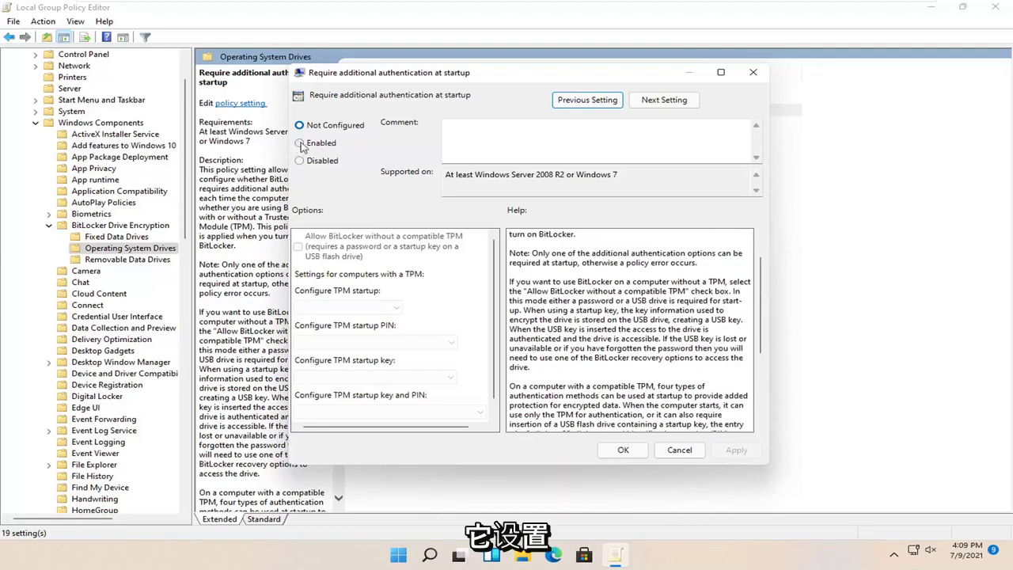
Enable the startup authentication policy, allowing BitLocker without a compatible TPM, then close the editor.
{"action": "left_click", "coordinate": [321, 144]}
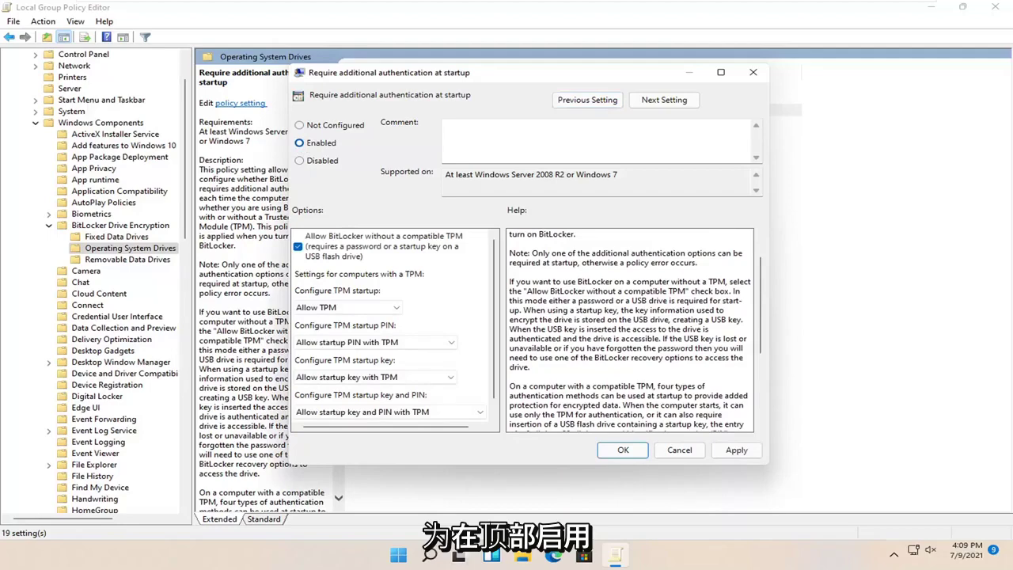
{"action": "scroll", "coordinate": [412, 299], "scroll_direction": "down", "scroll_amount": 1}
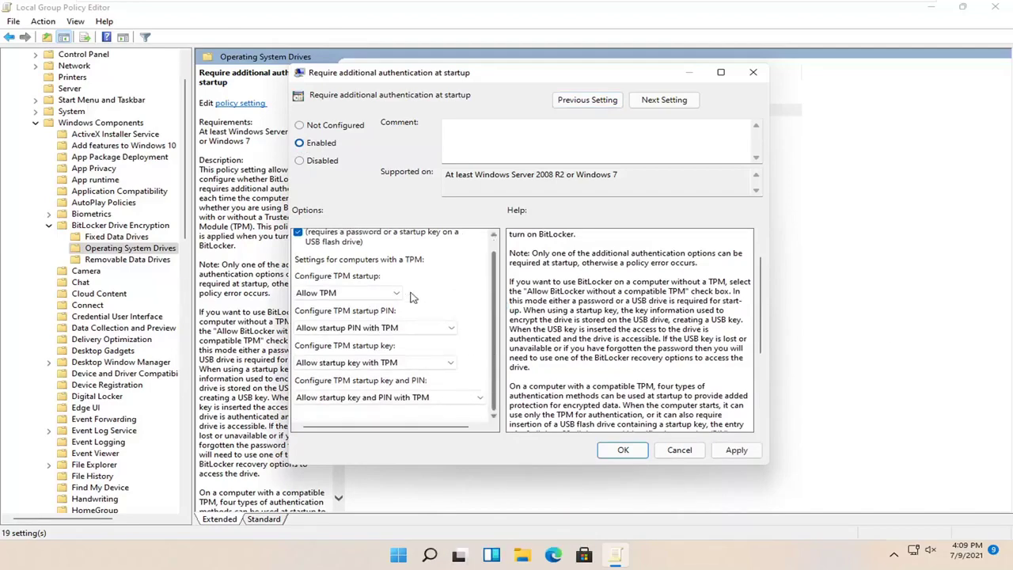
{"action": "left_click", "coordinate": [416, 327]}
{"action": "left_click", "coordinate": [420, 315]}
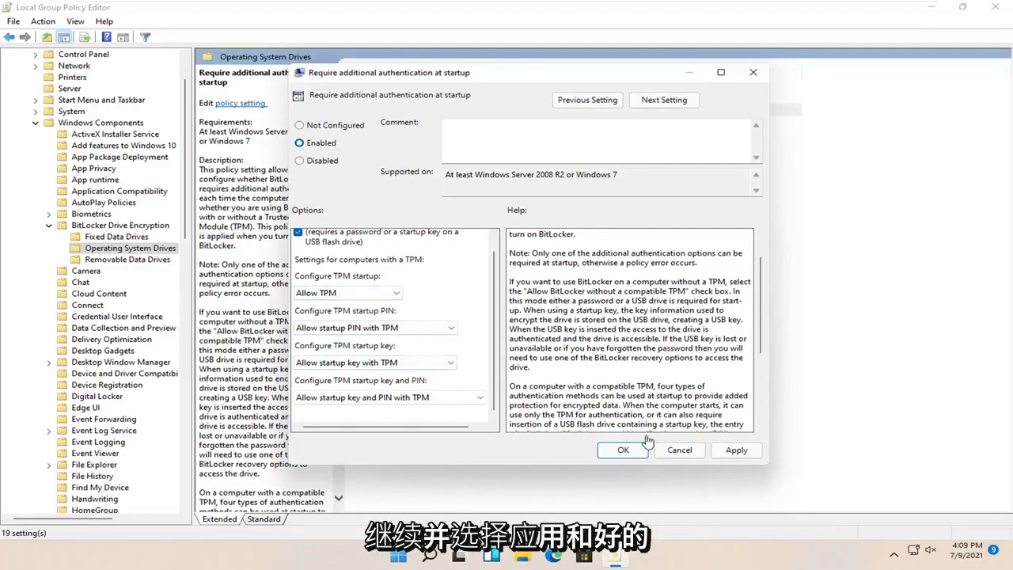
{"action": "left_click", "coordinate": [734, 453]}
{"action": "left_click", "coordinate": [623, 459]}
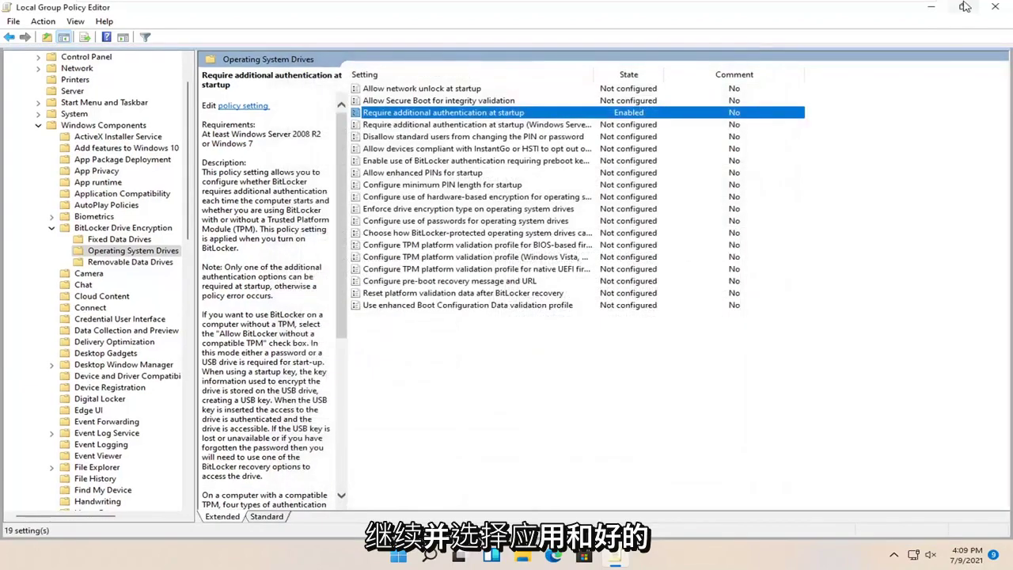
{"action": "left_click", "coordinate": [994, 7]}
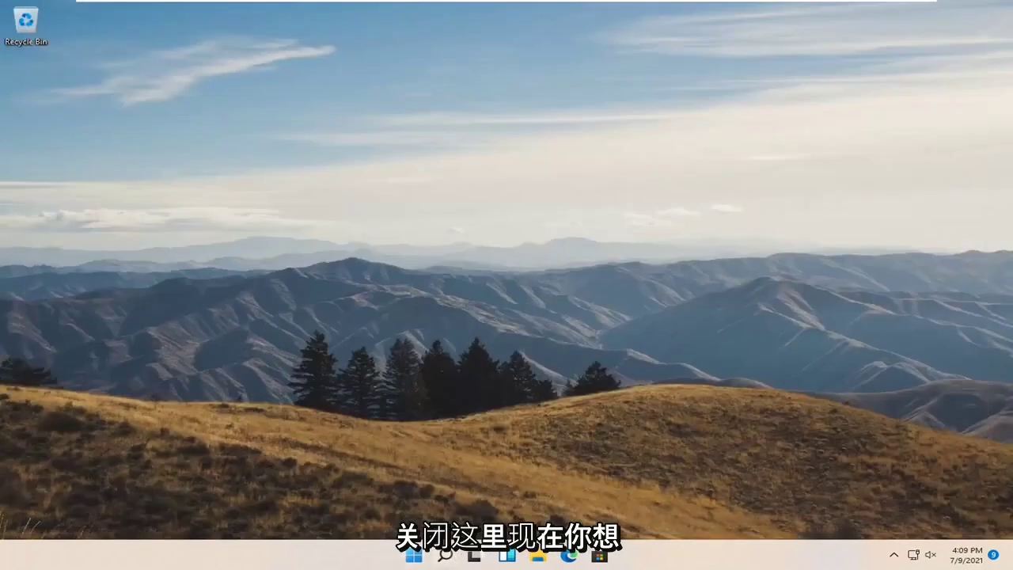
Open This PC in File Explorer and turn on BitLocker for Local Disk (C:).
{"action": "left_click", "coordinate": [538, 558]}
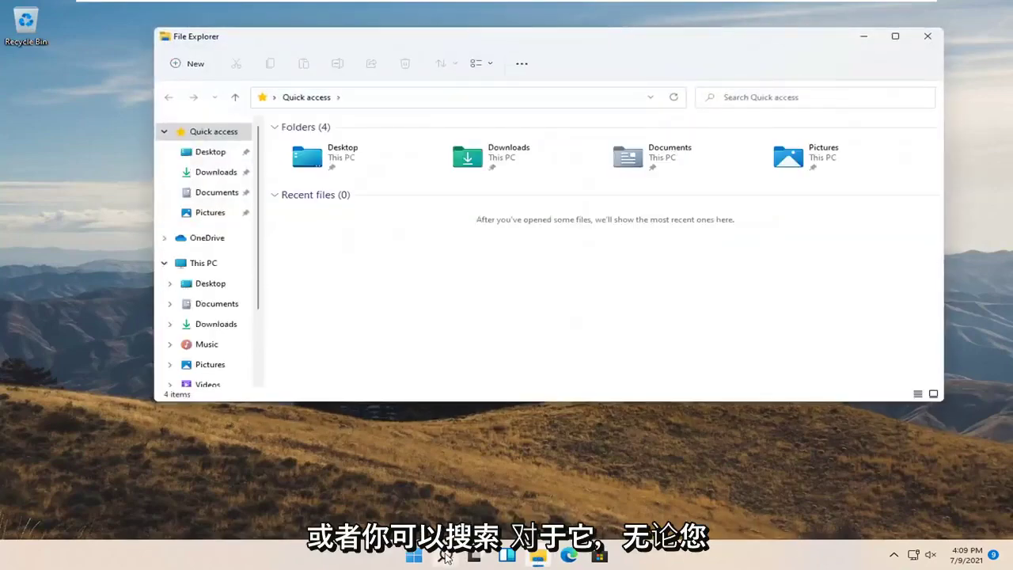
{"action": "mouse_move", "coordinate": [445, 557]}
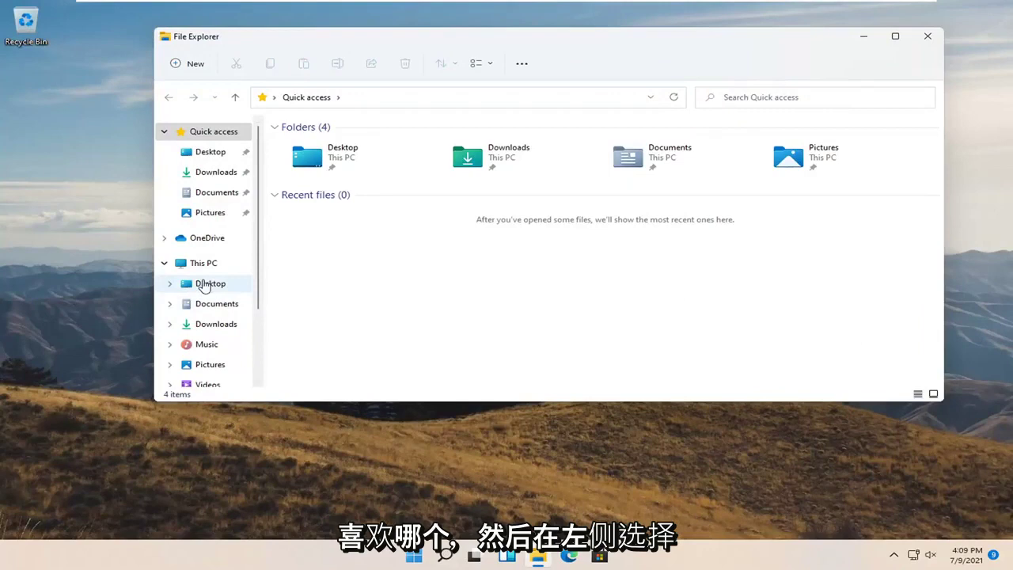
{"action": "left_click", "coordinate": [207, 267]}
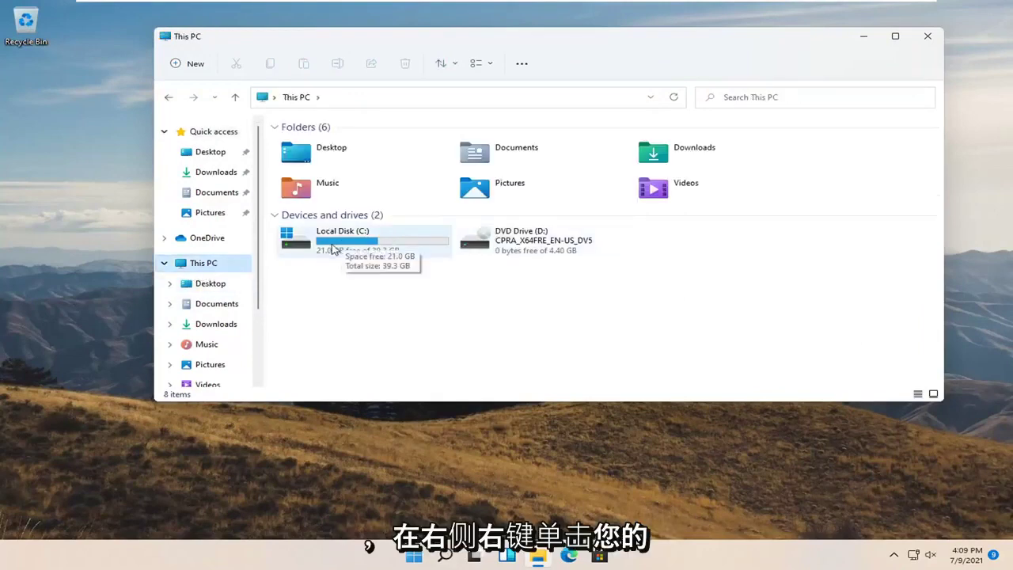
{"action": "right_click", "coordinate": [340, 246]}
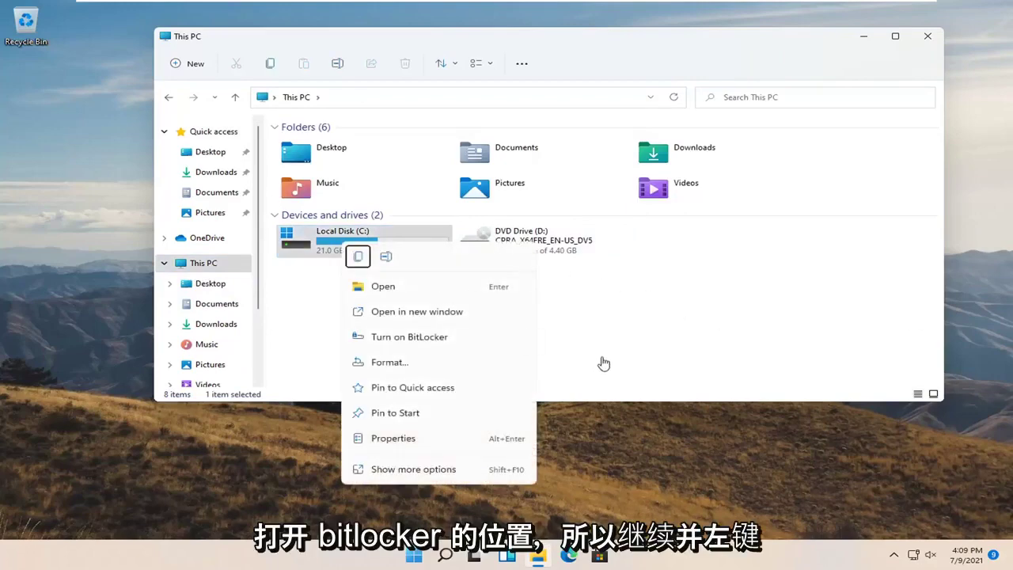
{"action": "left_click", "coordinate": [443, 338]}
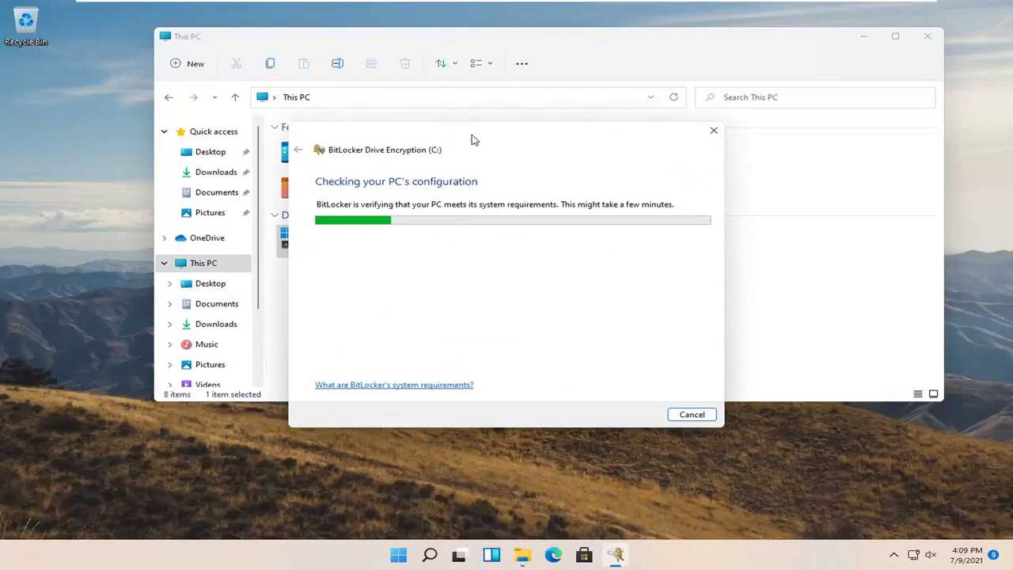
Choose to unlock the drive with a password and submit a first password attempt.
{"action": "left_click_drag", "start_coordinate": [484, 137], "coordinate": [527, 97]}
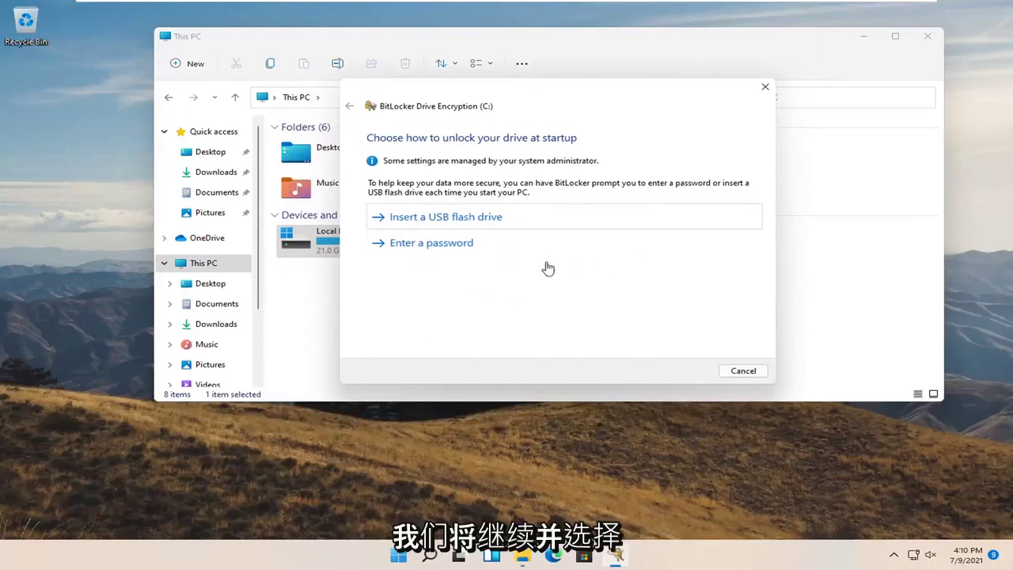
{"action": "left_click", "coordinate": [461, 245]}
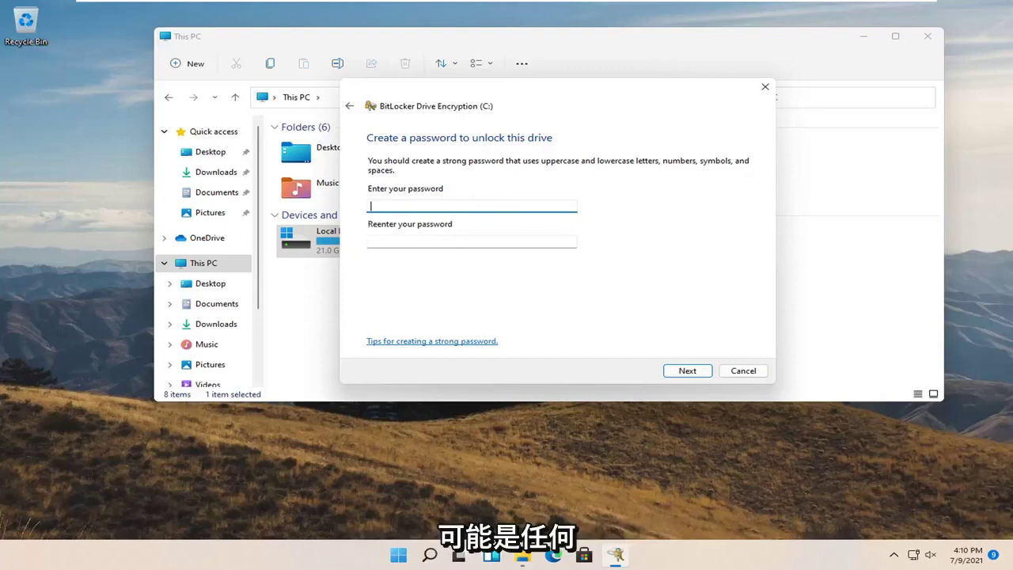
{"action": "type", "text": "3"}
{"action": "key", "text": "Tab"}
{"action": "type", "text": "123"}
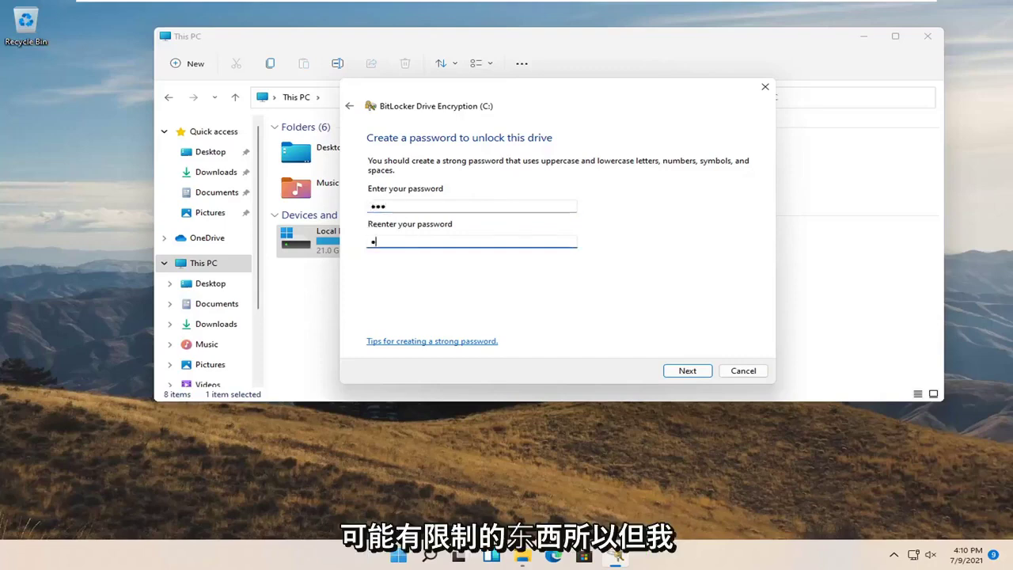
{"action": "left_click", "coordinate": [687, 371]}
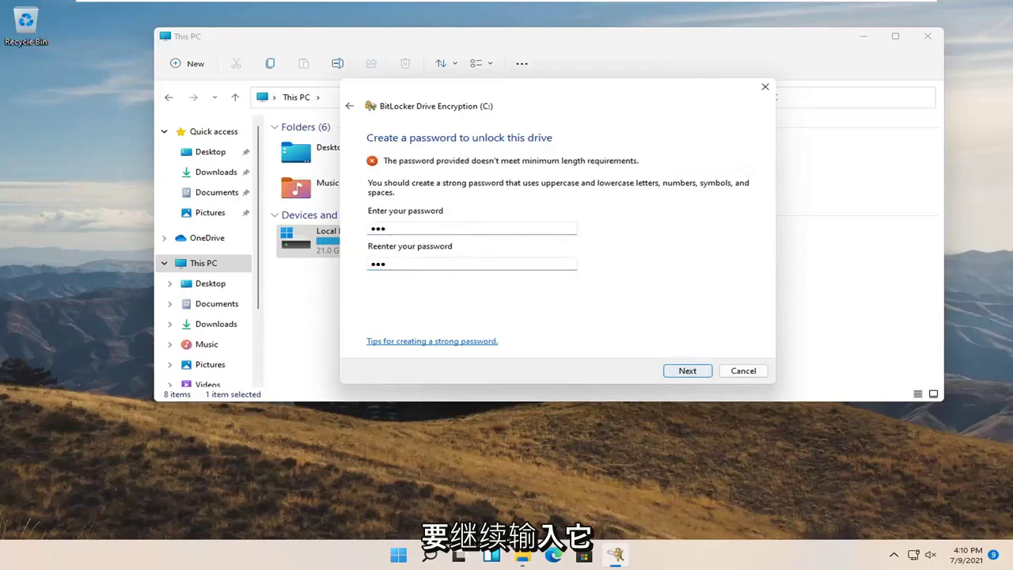
Lengthen the password in both fields and retry after the too-short error.
{"action": "key", "text": "shift+Tab"}
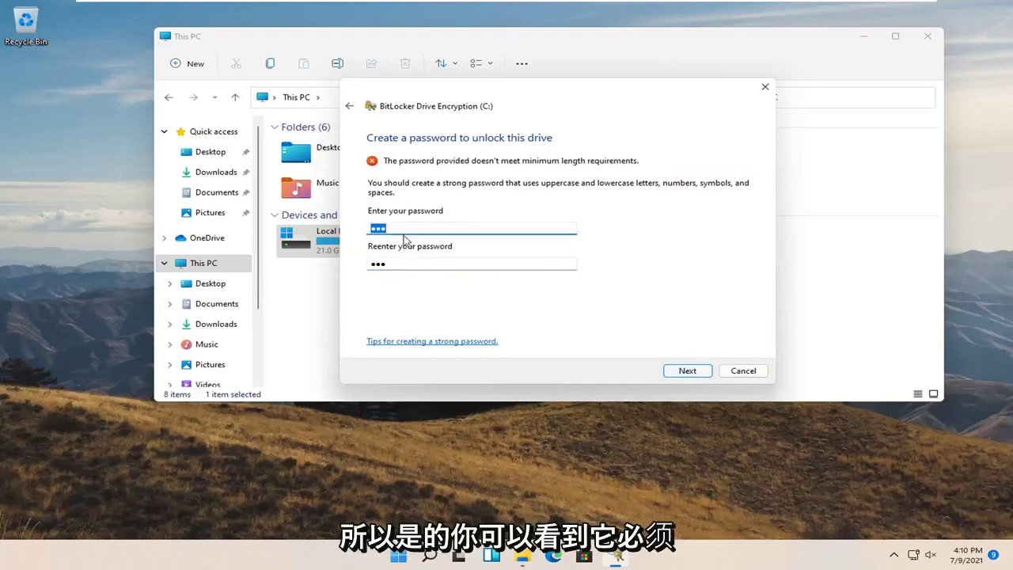
{"action": "left_click", "coordinate": [404, 235]}
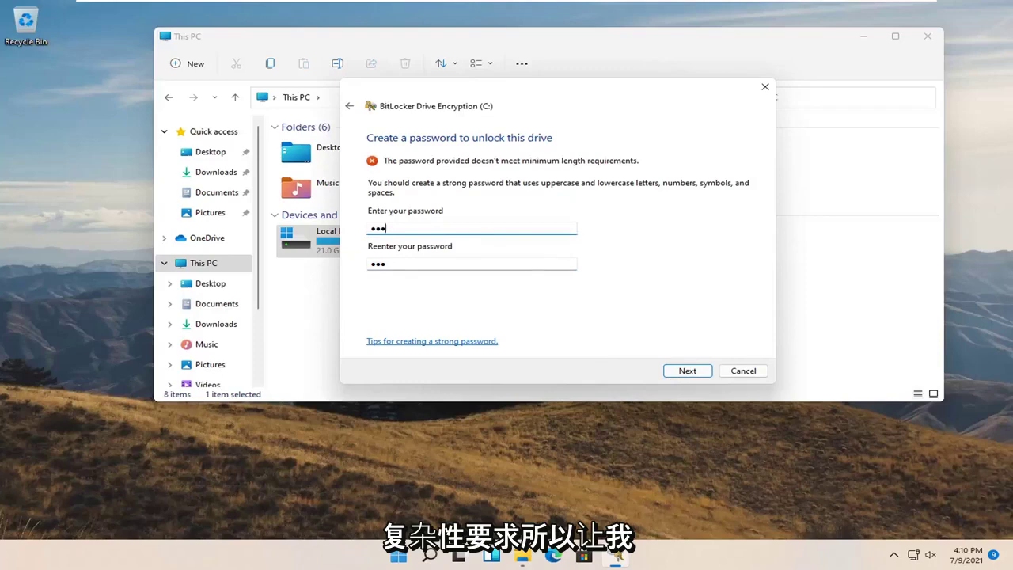
{"action": "type", "text": "1"}
{"action": "key", "text": "Tab"}
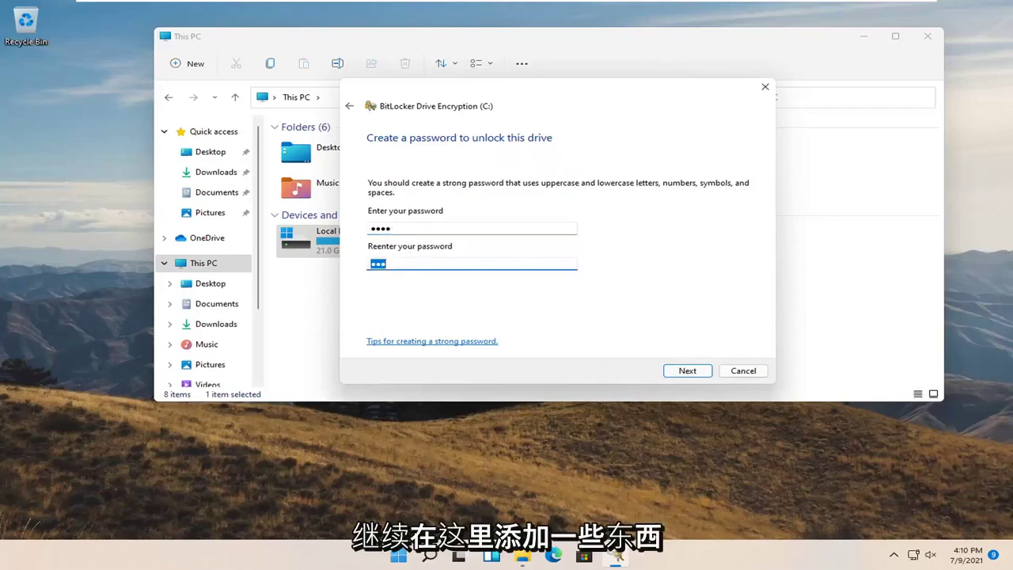
{"action": "key", "text": "End"}
{"action": "type", "text": "1"}
{"action": "left_click", "coordinate": [679, 372]}
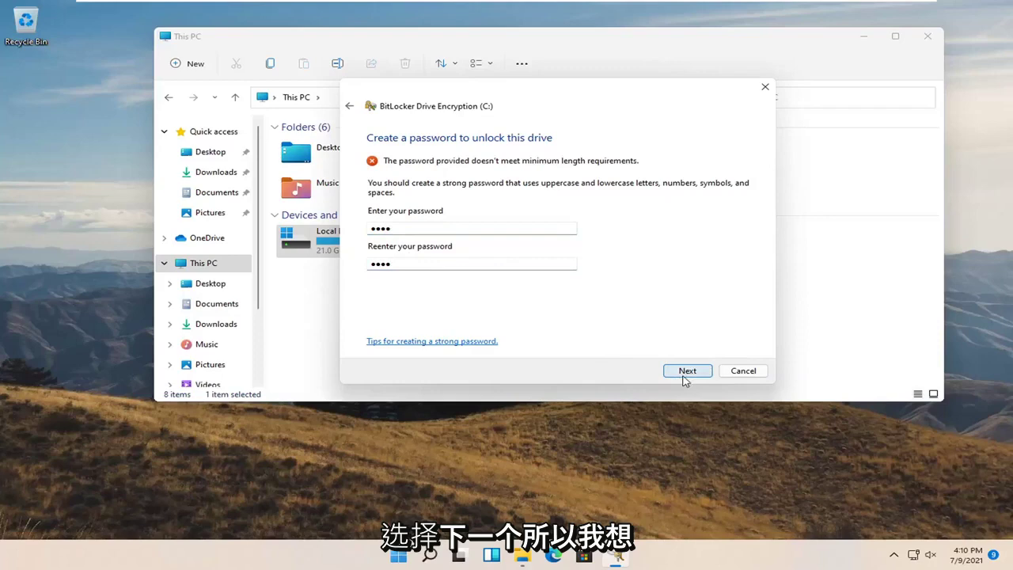
Replace both fields with a long enough password and continue to the backup options.
{"action": "left_click", "coordinate": [391, 229]}
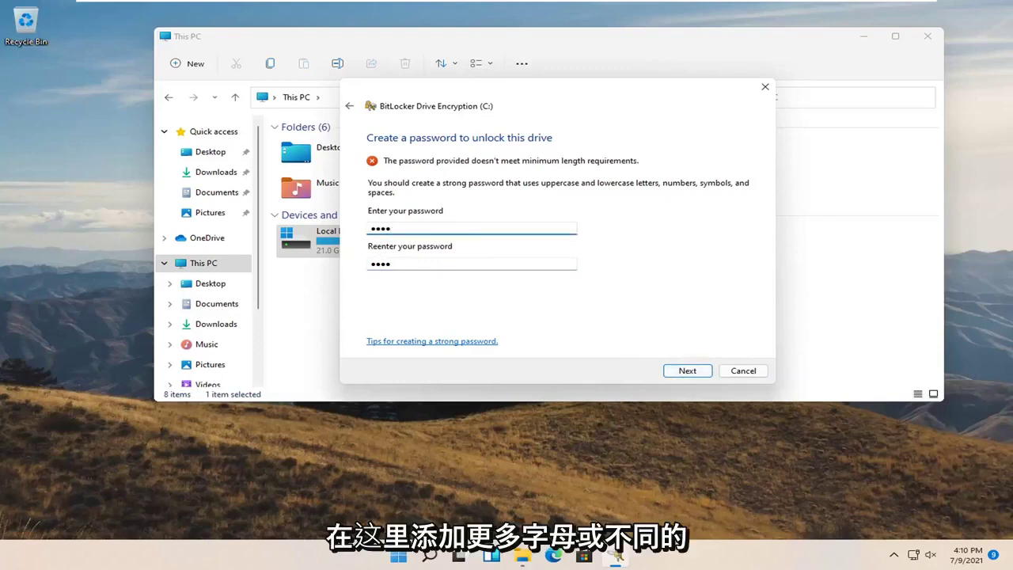
{"action": "key", "text": "ctrl+a"}
{"action": "type", "text": "123"}
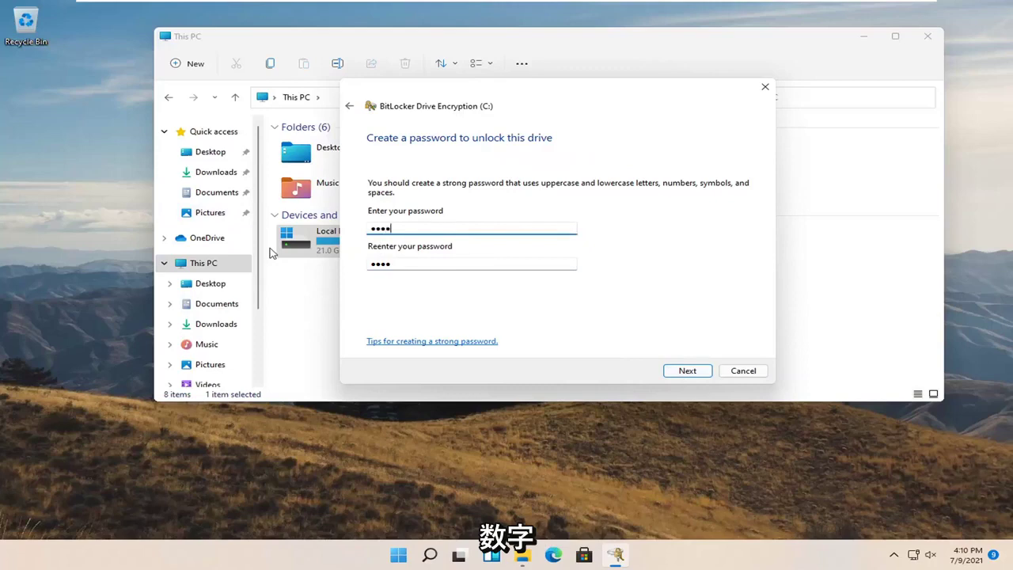
{"action": "type", "text": "4567890"}
{"action": "left_click", "coordinate": [373, 265]}
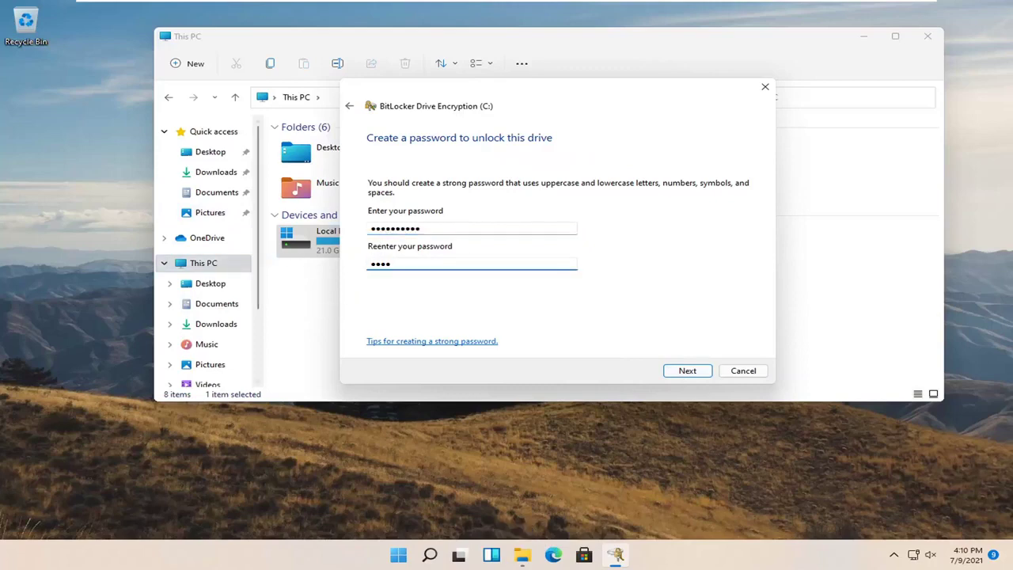
{"action": "key", "text": "ctrl+a"}
{"action": "type", "text": "12"}
{"action": "left_click", "coordinate": [685, 371]}
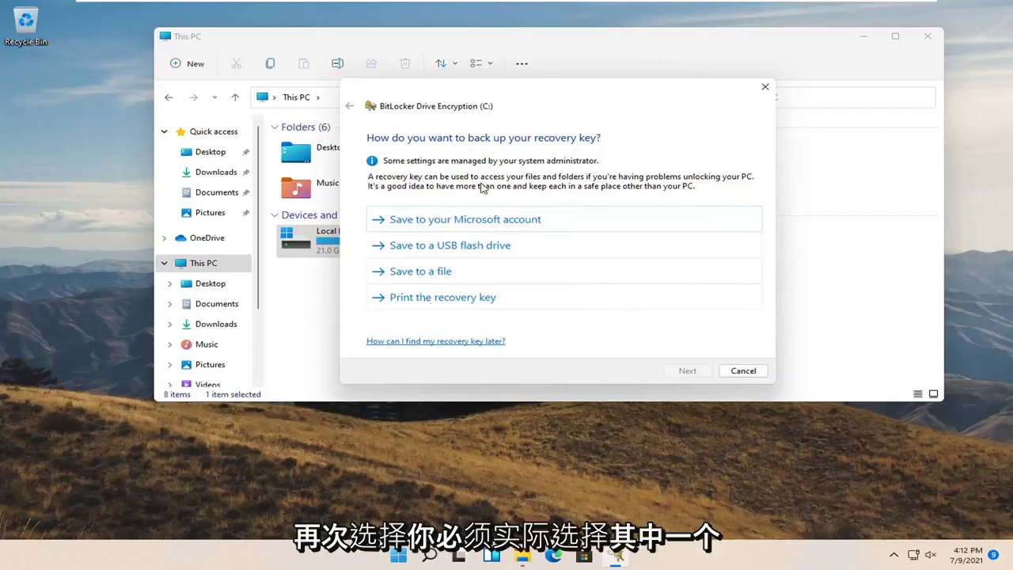
Print the recovery key with Microsoft Print to PDF, saving it as '1' on the Desktop.
{"action": "left_click", "coordinate": [452, 299]}
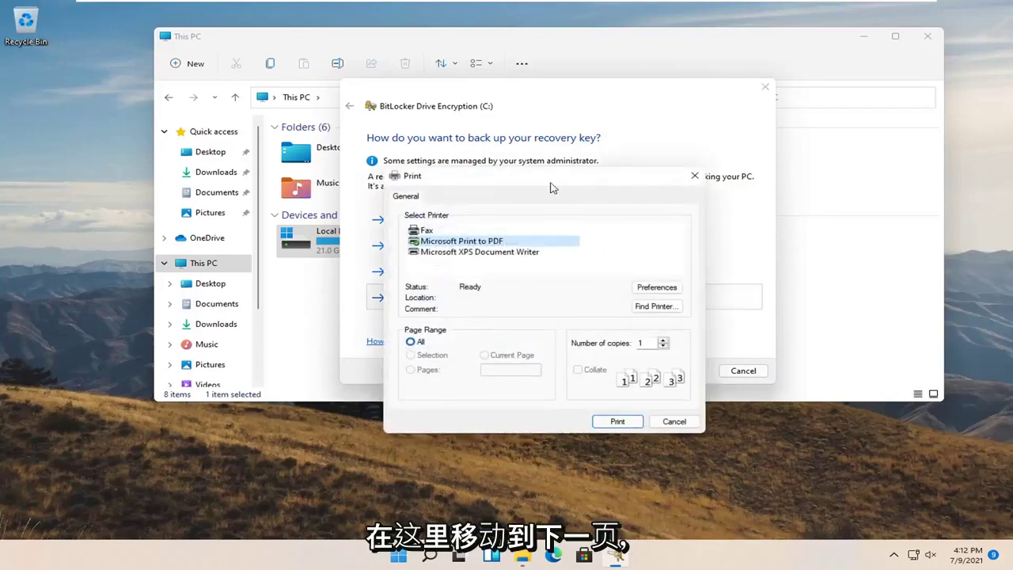
{"action": "left_click_drag", "start_coordinate": [552, 182], "coordinate": [509, 153]}
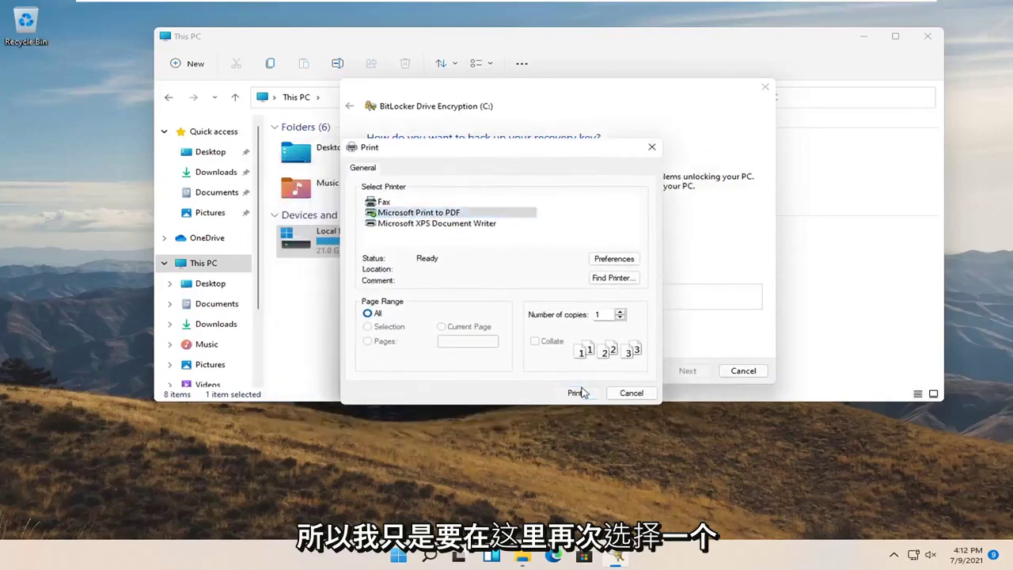
{"action": "left_click", "coordinate": [578, 392]}
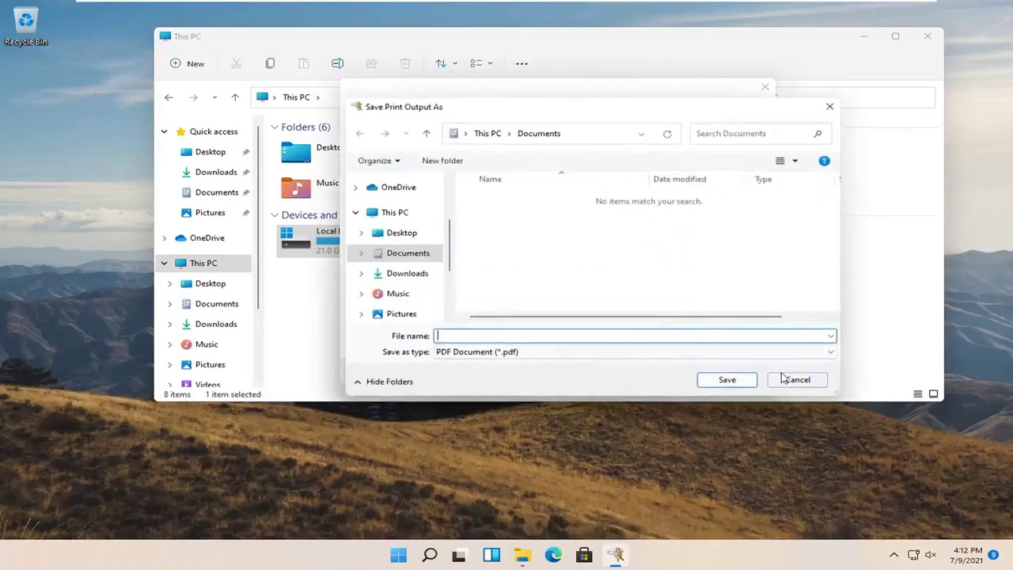
{"action": "type", "text": "1"}
{"action": "left_click", "coordinate": [395, 233]}
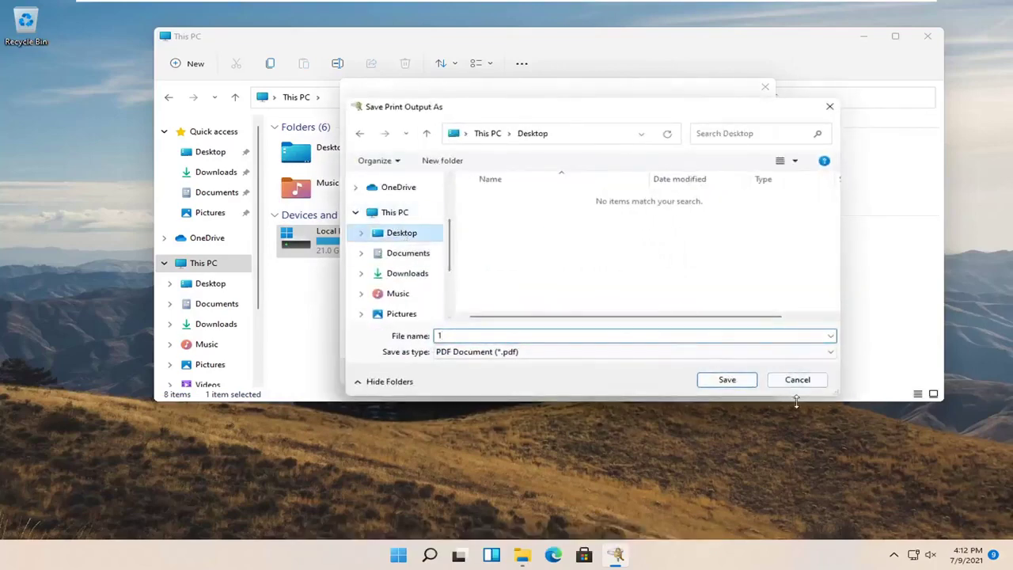
{"action": "left_click", "coordinate": [738, 380]}
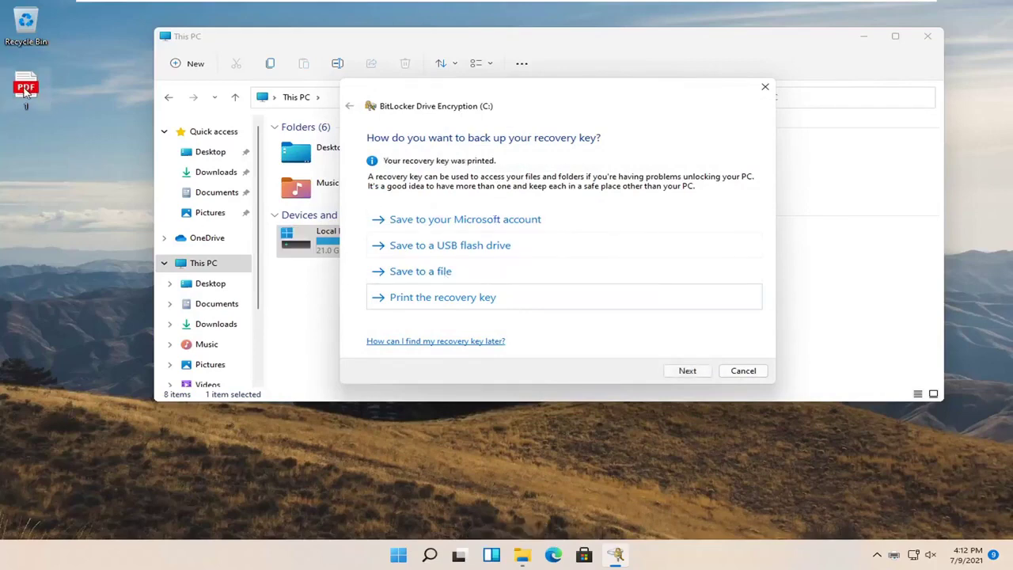
{"action": "left_click", "coordinate": [7, 101]}
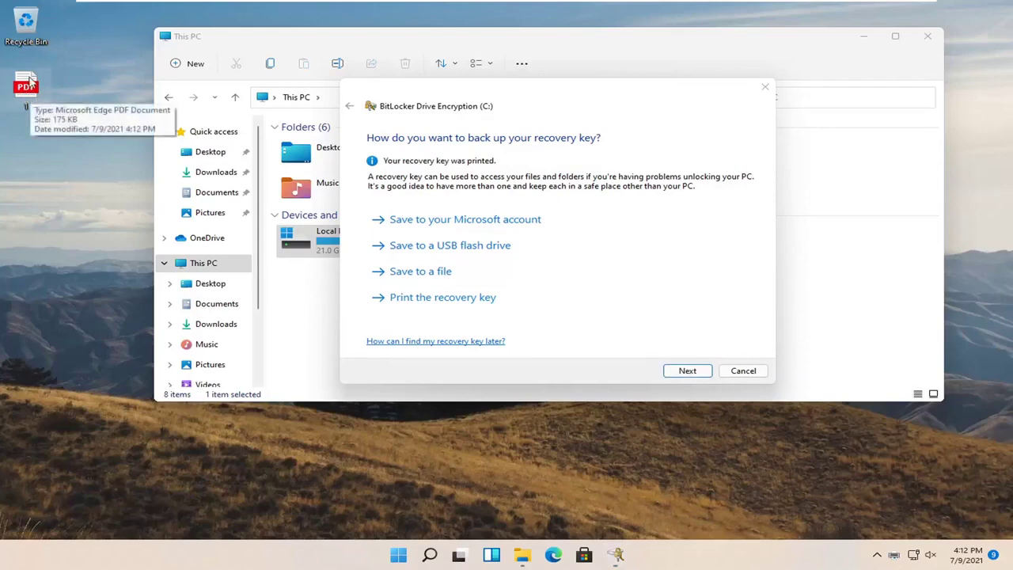
{"action": "double_click", "coordinate": [28, 89]}
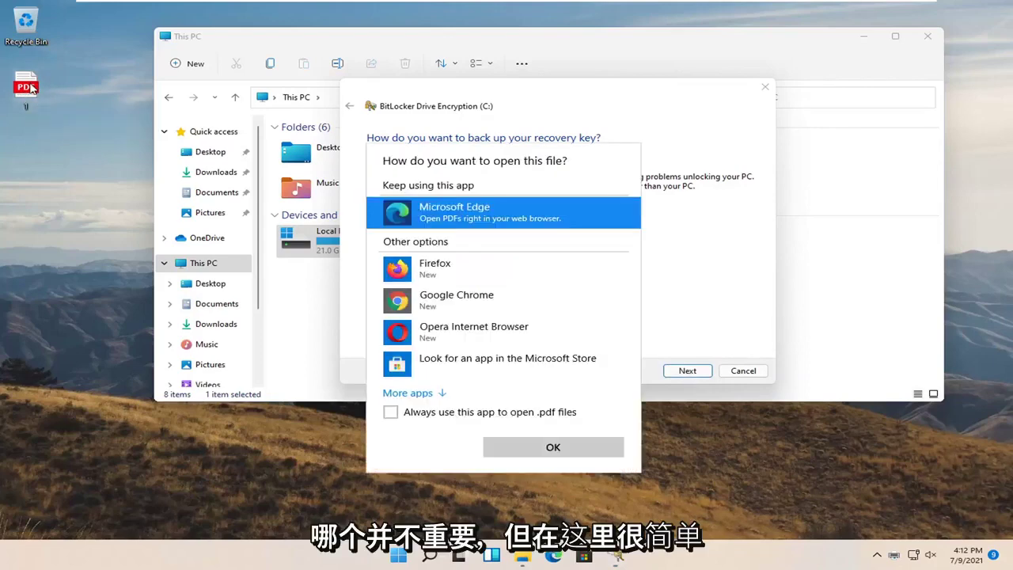
{"action": "left_click", "coordinate": [505, 443]}
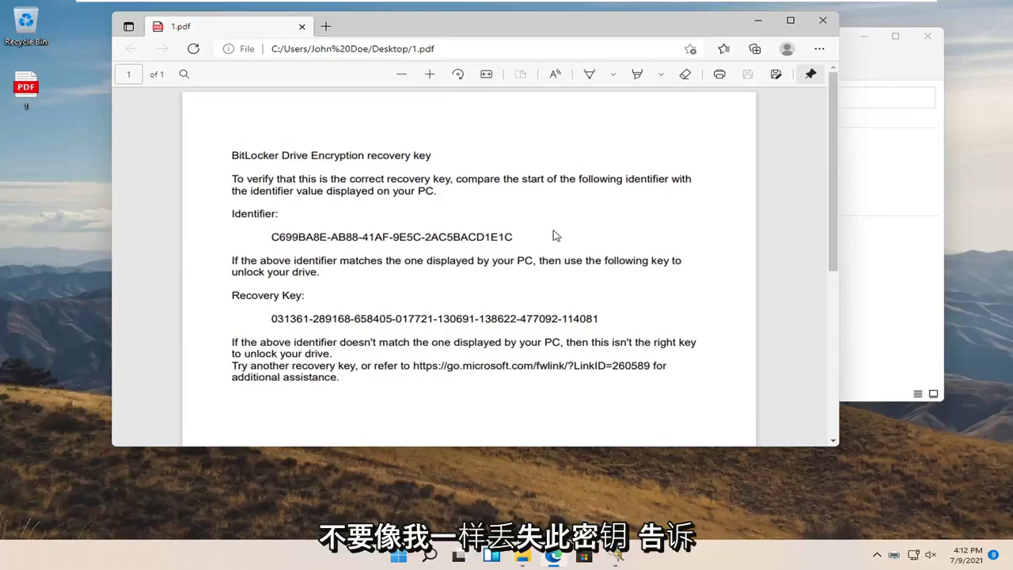
{"action": "scroll", "coordinate": [557, 236], "scroll_direction": "down", "scroll_amount": 3}
{"action": "scroll", "coordinate": [541, 246], "scroll_direction": "up", "scroll_amount": 3}
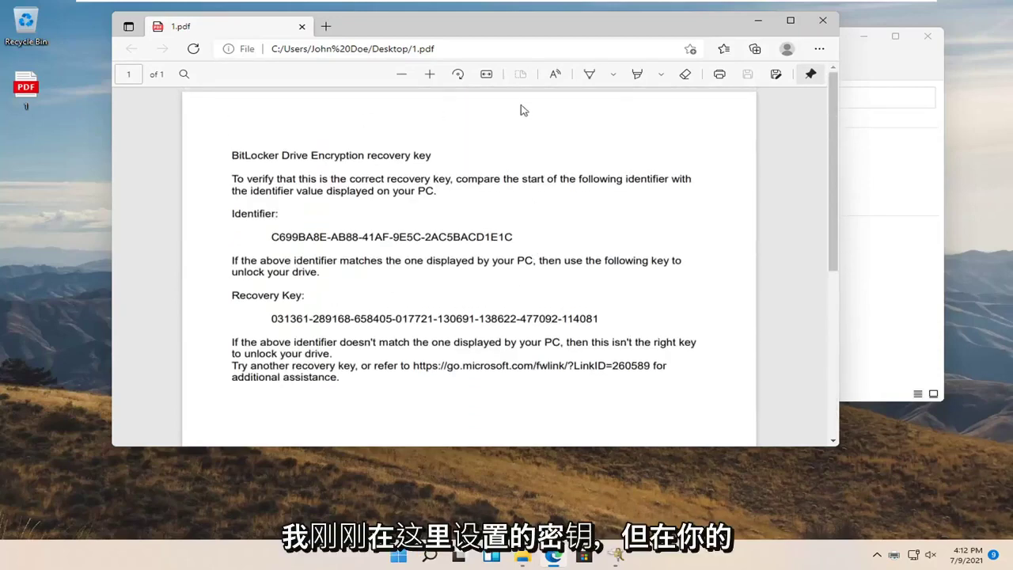
{"action": "left_click_drag", "start_coordinate": [523, 39], "coordinate": [584, 69]}
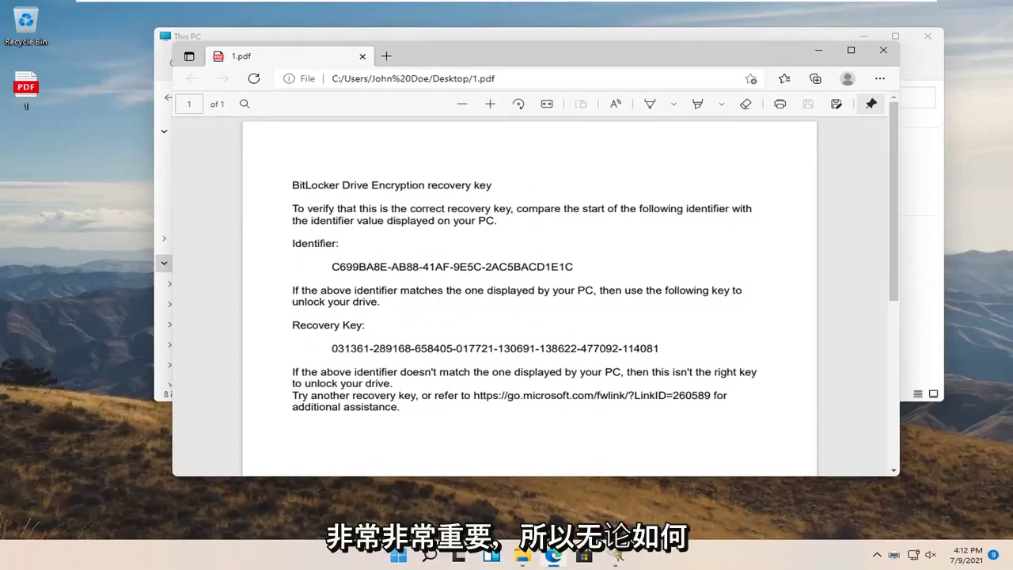
Close the recovery key PDF, pass the backup page, and keep 'Encrypt used disk space only'.
{"action": "left_click", "coordinate": [883, 50]}
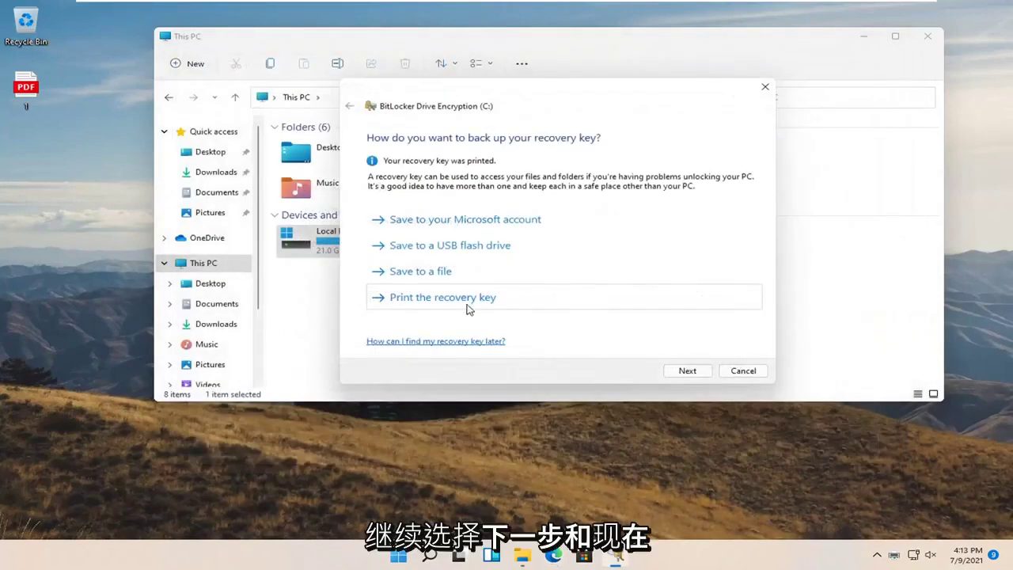
{"action": "left_click", "coordinate": [688, 374]}
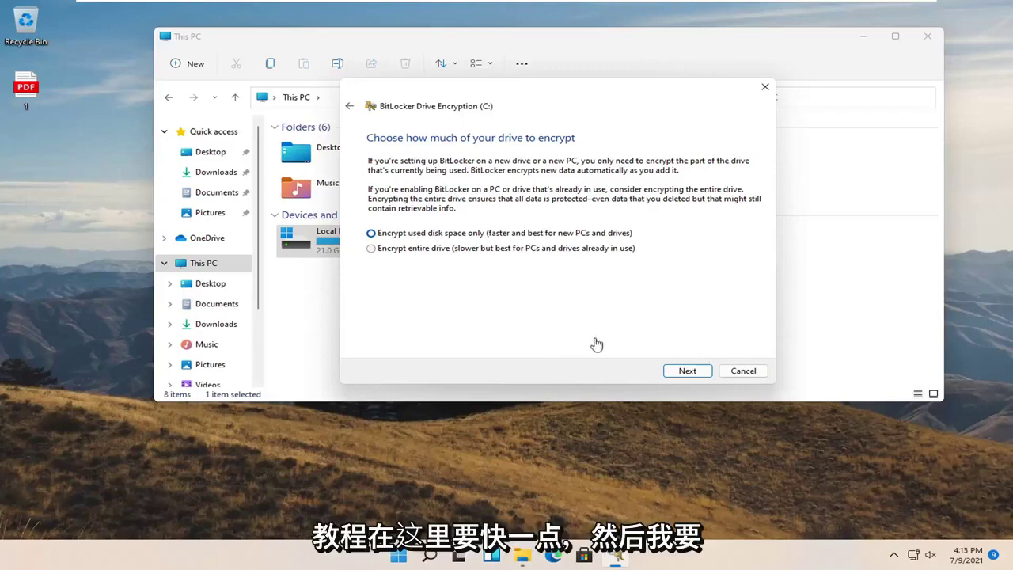
{"action": "left_click", "coordinate": [686, 378]}
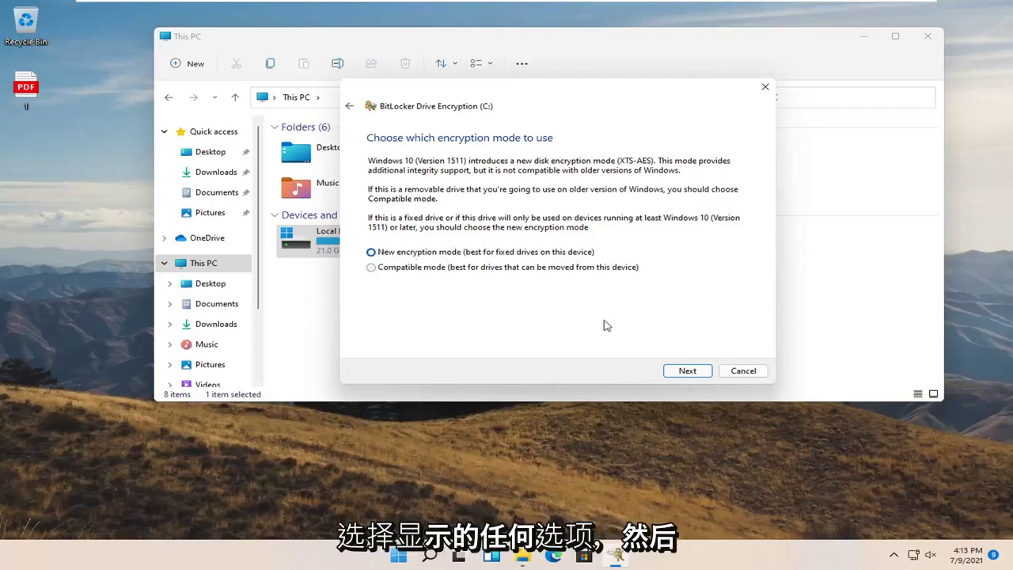
Keep New encryption mode and start encryption with Run BitLocker system check ticked.
{"action": "left_click", "coordinate": [678, 370]}
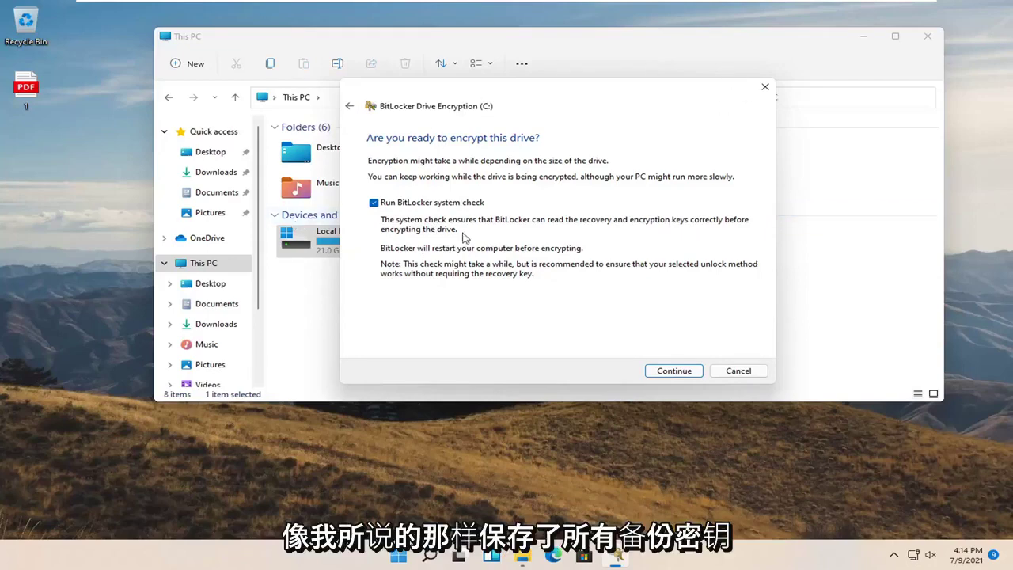
{"action": "left_click", "coordinate": [677, 373]}
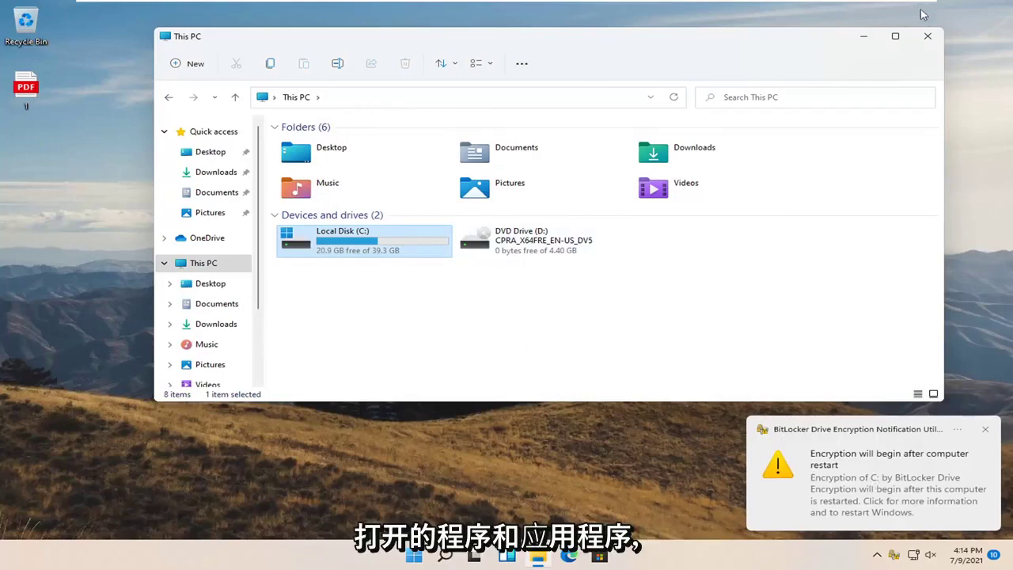
Close This PC and restart the computer from the Start button's quick-link menu.
{"action": "left_click", "coordinate": [928, 36]}
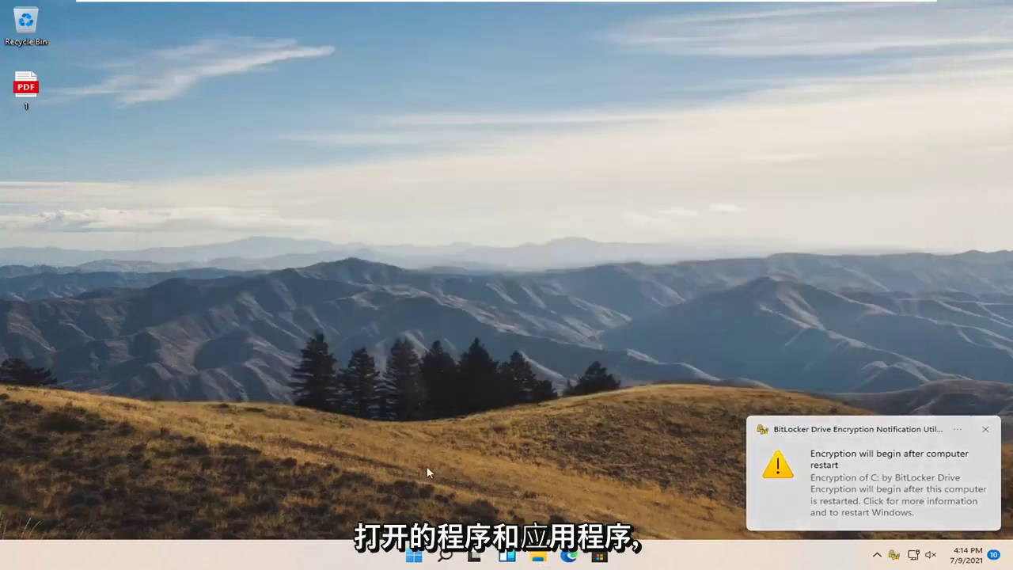
{"action": "right_click", "coordinate": [413, 555]}
{"action": "mouse_move", "coordinate": [478, 507]}
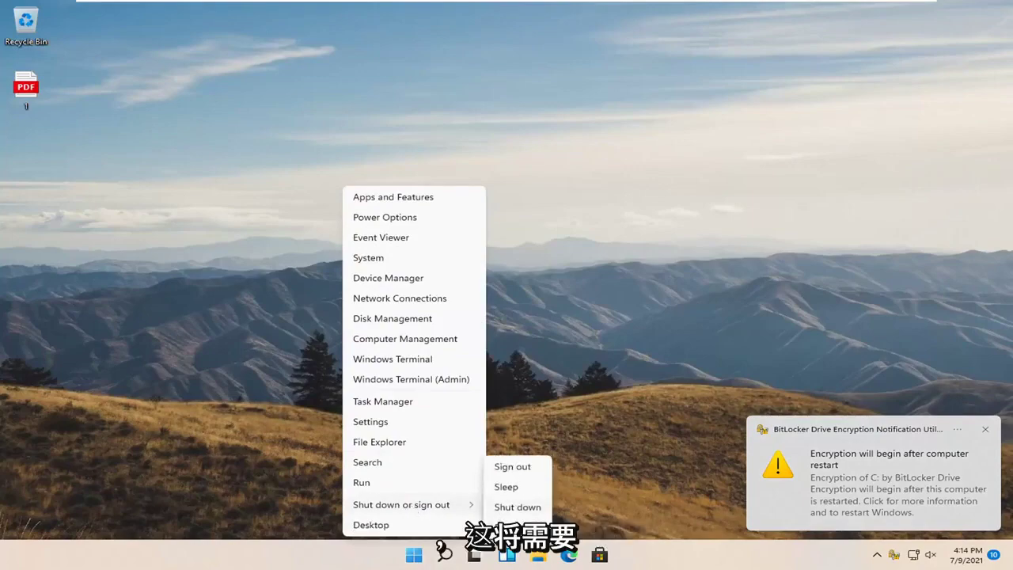
{"action": "left_click", "coordinate": [504, 525]}
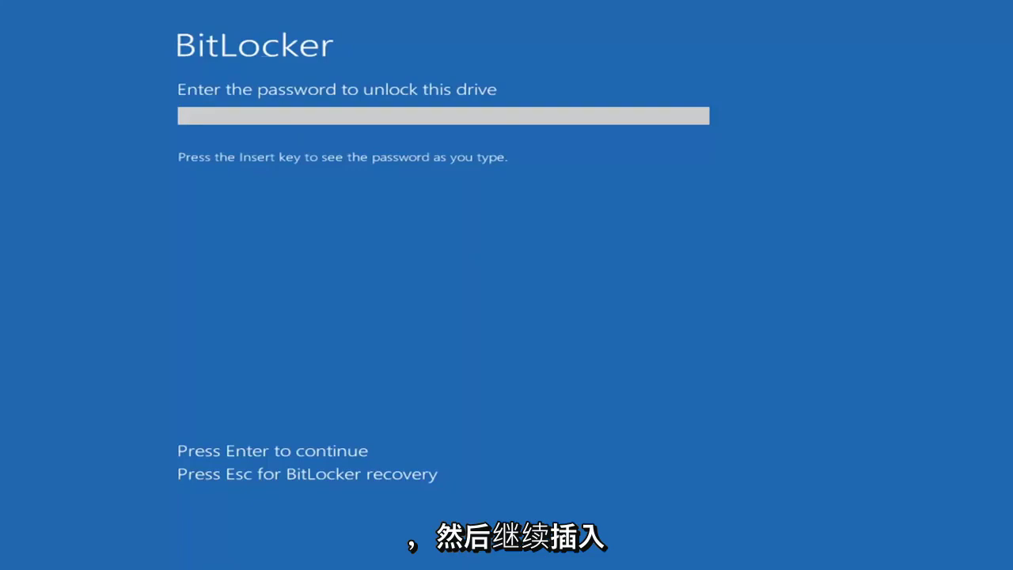
Enter the BitLocker startup password at the pre-boot screen to unlock drive C: and boot Windows.
{"action": "type", "text": "*"}
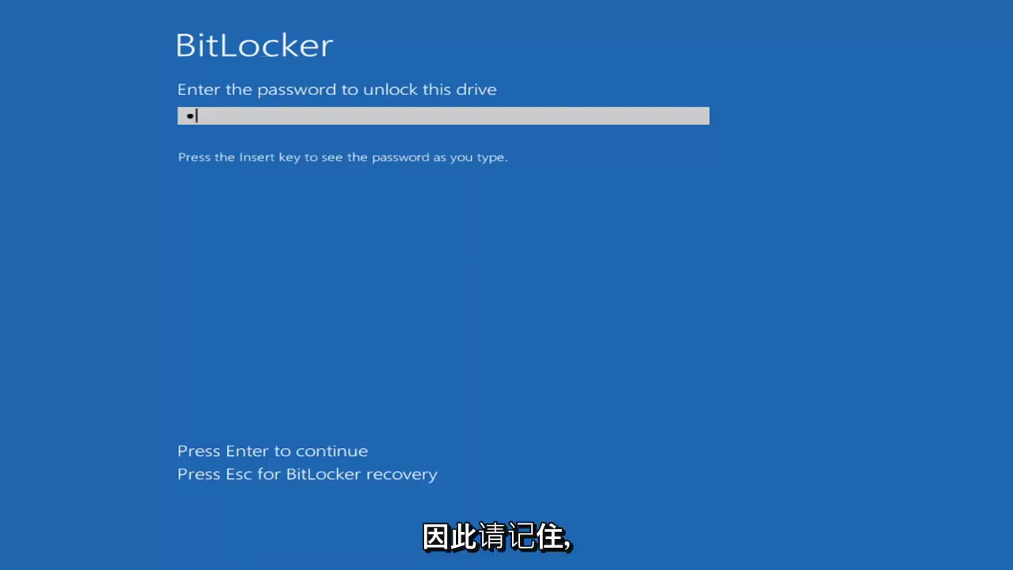
{"action": "type", "text": "***"}
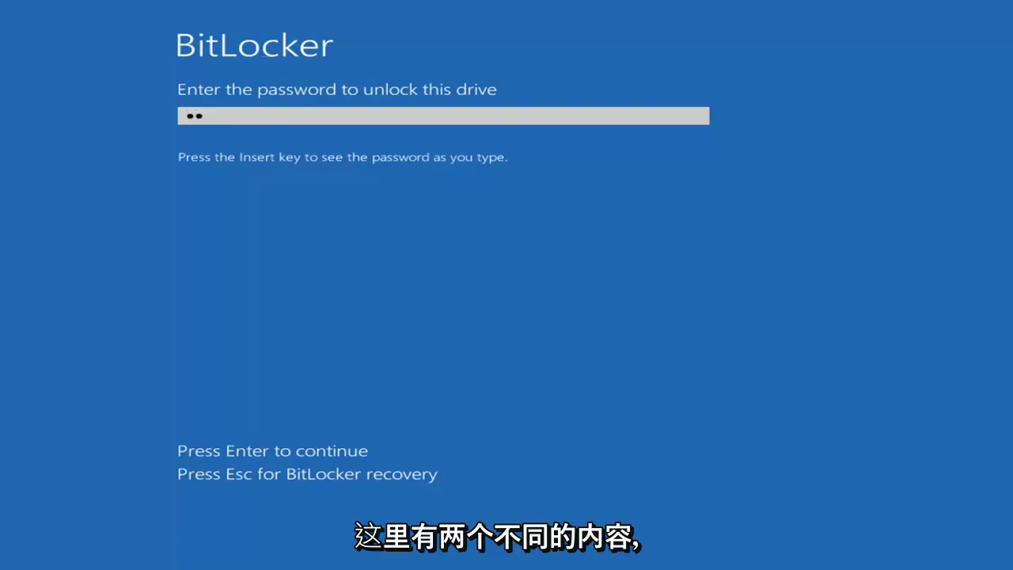
{"action": "type", "text": "*******"}
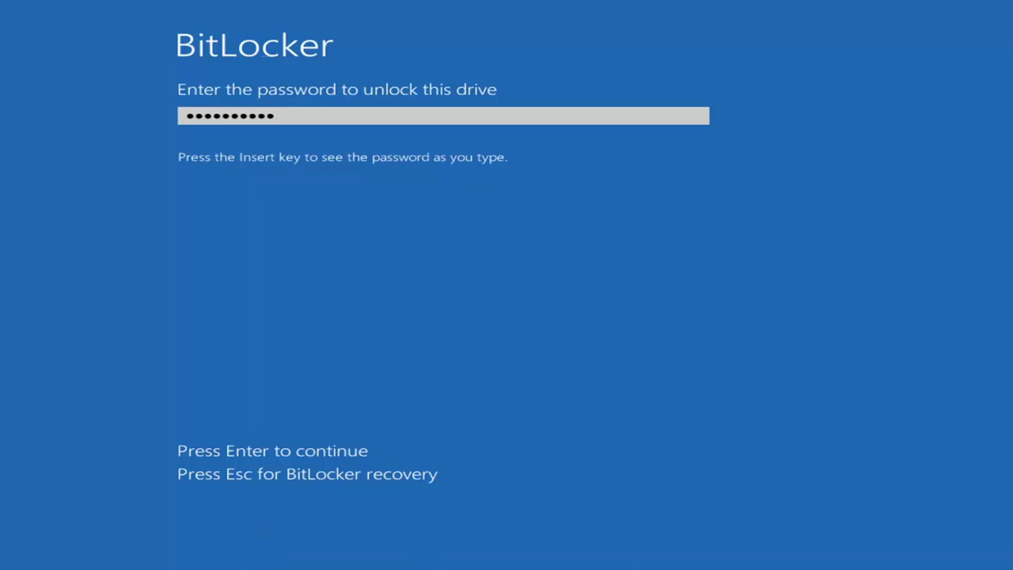
{"action": "key", "text": "Return"}
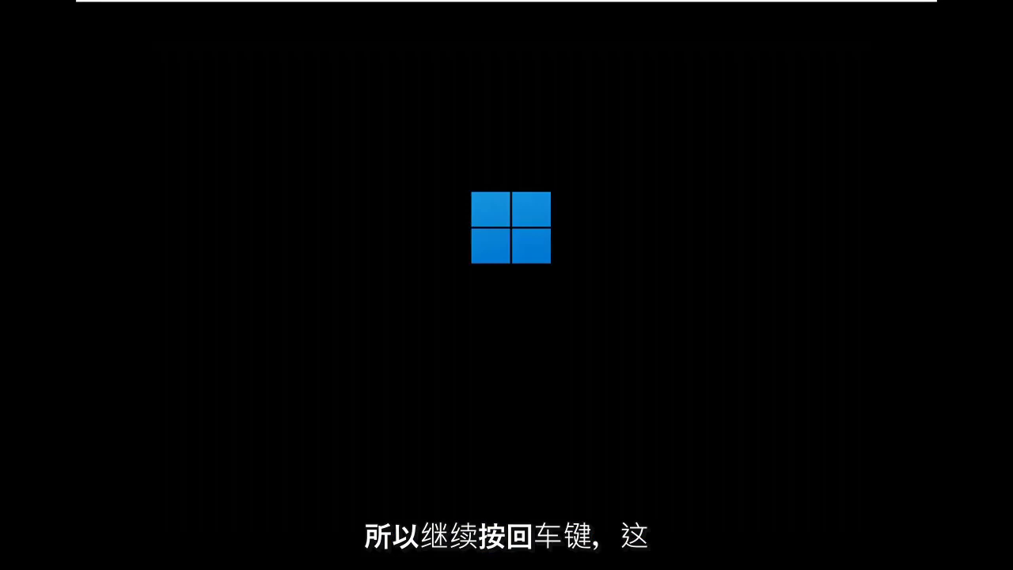